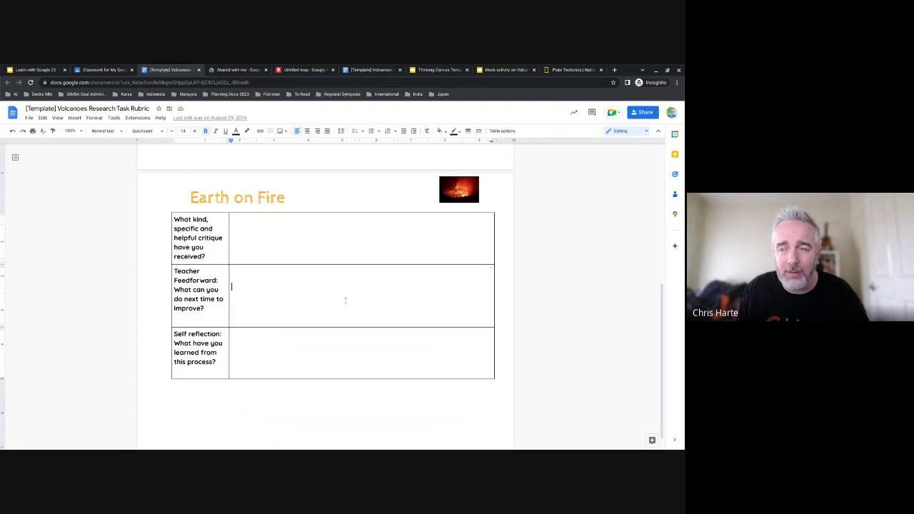
# - Review the volcanoes research task rubric, from the critique and self-reflection table back up to the task description and criteria table
pyautogui.moveTo(251, 343); pyautogui.dragTo(271, 368)
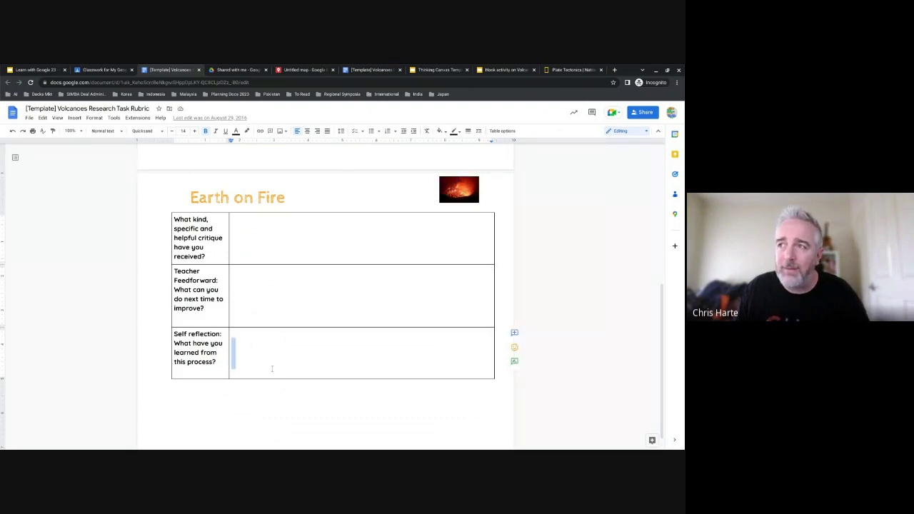
pyautogui.click(326, 375)
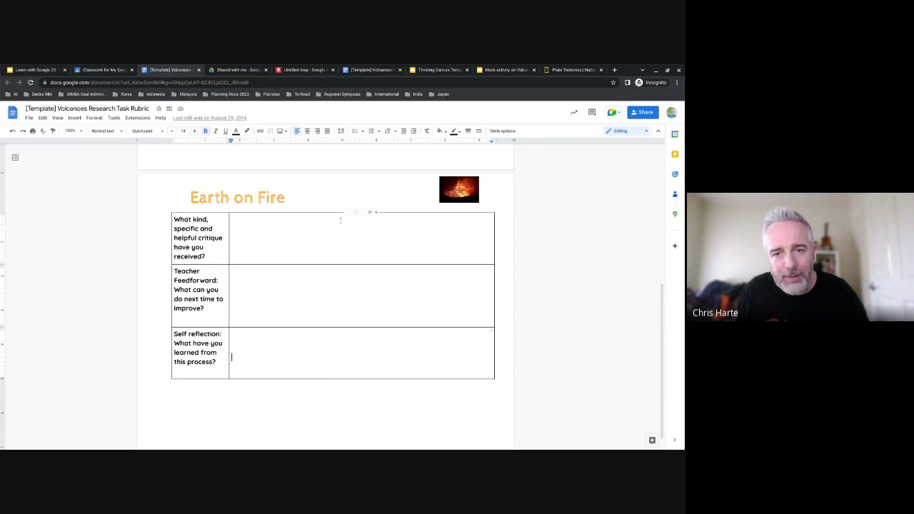
pyautogui.scroll(1, 327, 317)
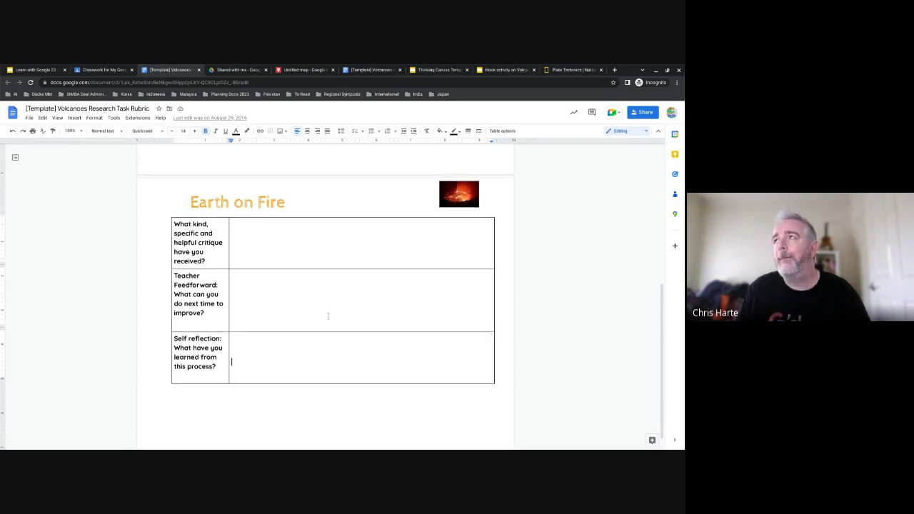
pyautogui.scroll(2, 328, 316)
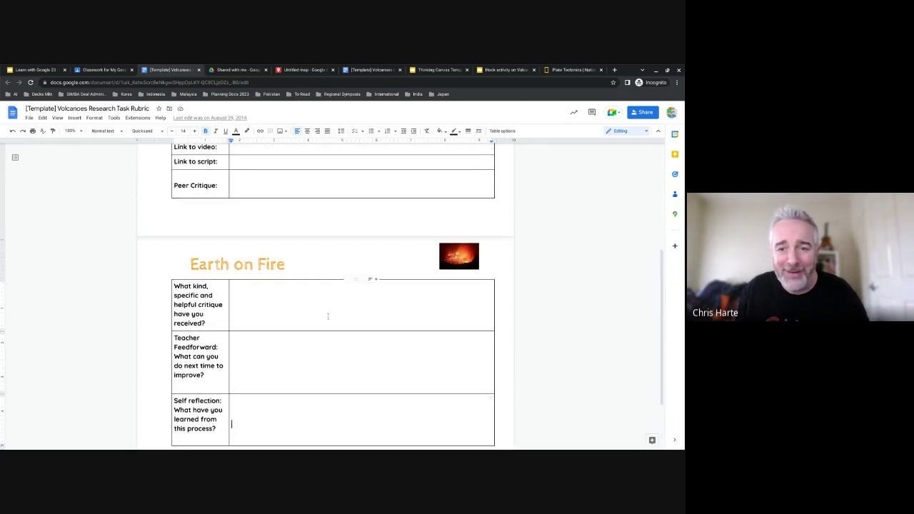
pyautogui.scroll(5, 327, 316)
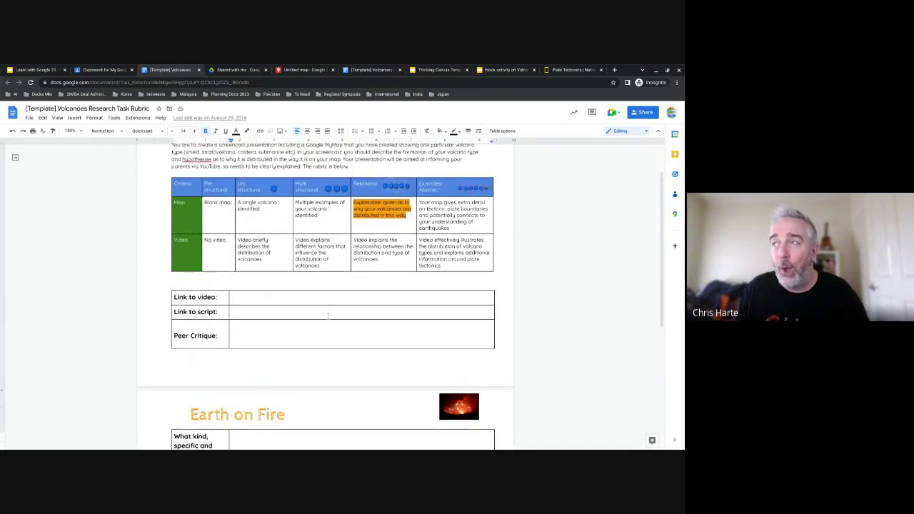
pyautogui.scroll(2, 327, 316)
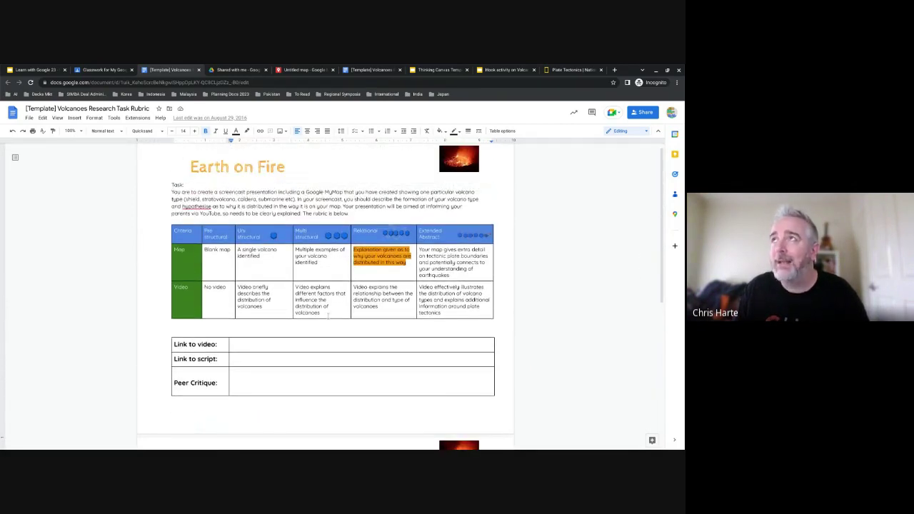
pyautogui.scroll(-1, 215, 400)
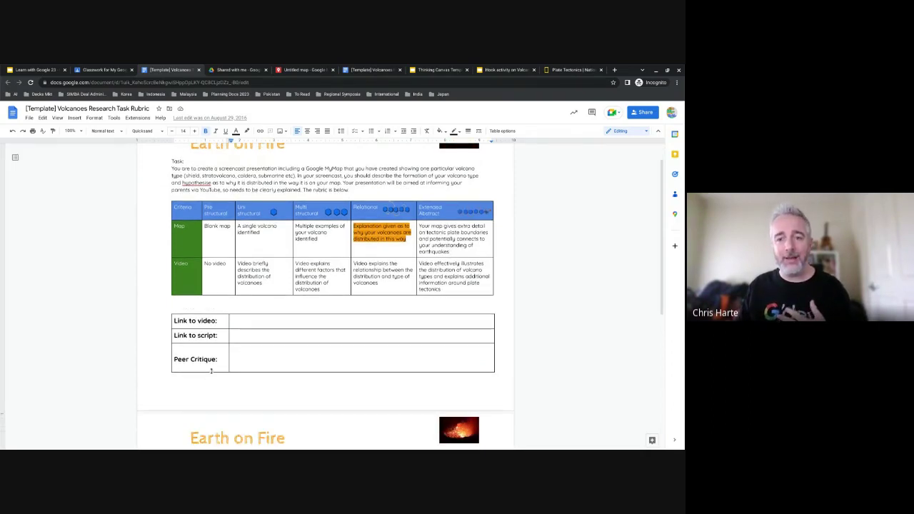
pyautogui.scroll(1, 234, 351)
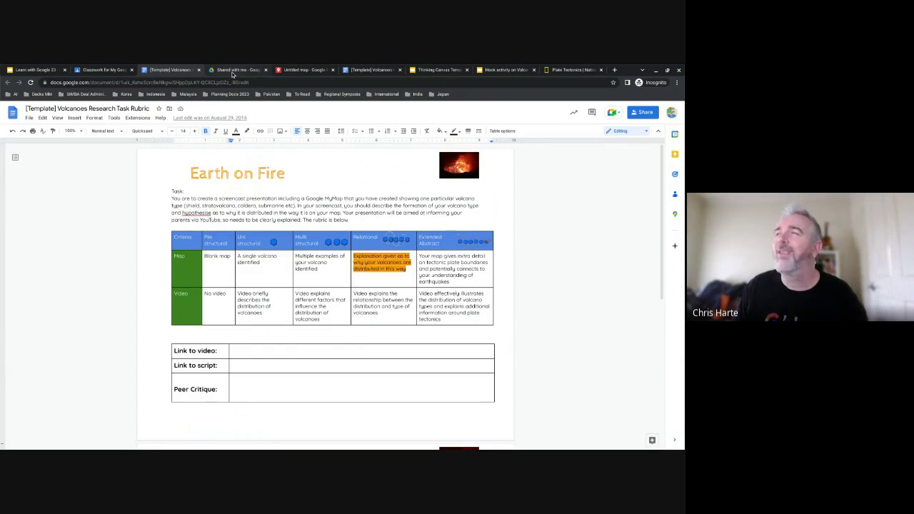
# - Switch to the untitled map in Google My Maps and show it at world scale
pyautogui.click(285, 72)
pyautogui.scroll(1, 400, 206)
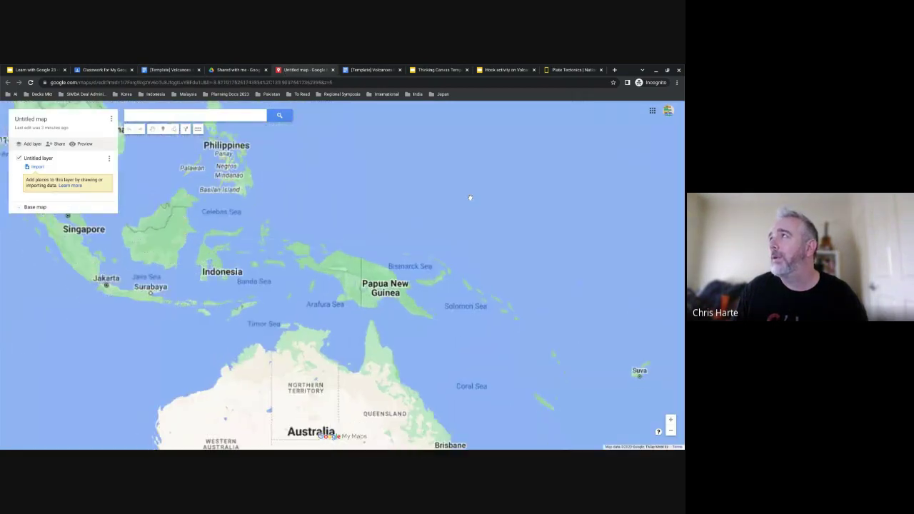
pyautogui.scroll(-3, 429, 200)
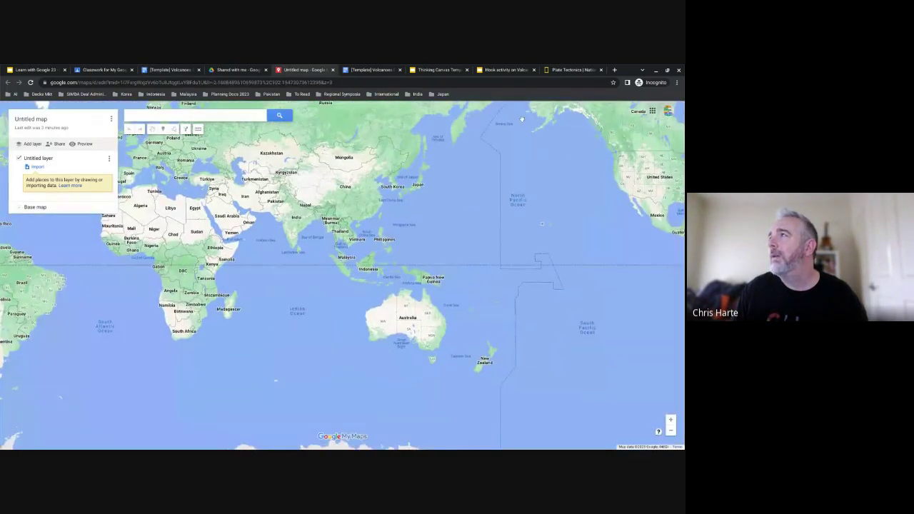
# - Search Google in a new browser tab for "volcano distribution geo location in a table" and look through the results
pyautogui.click(612, 71)
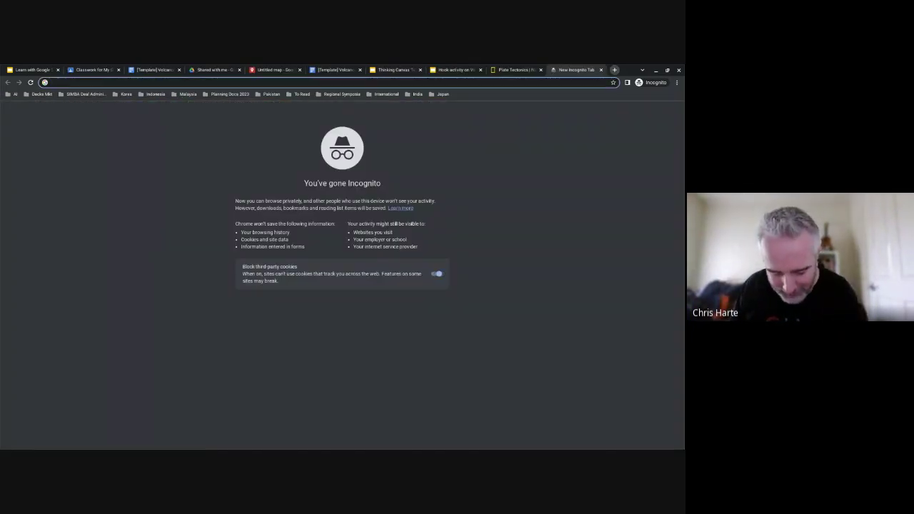
pyautogui.write('volcano')
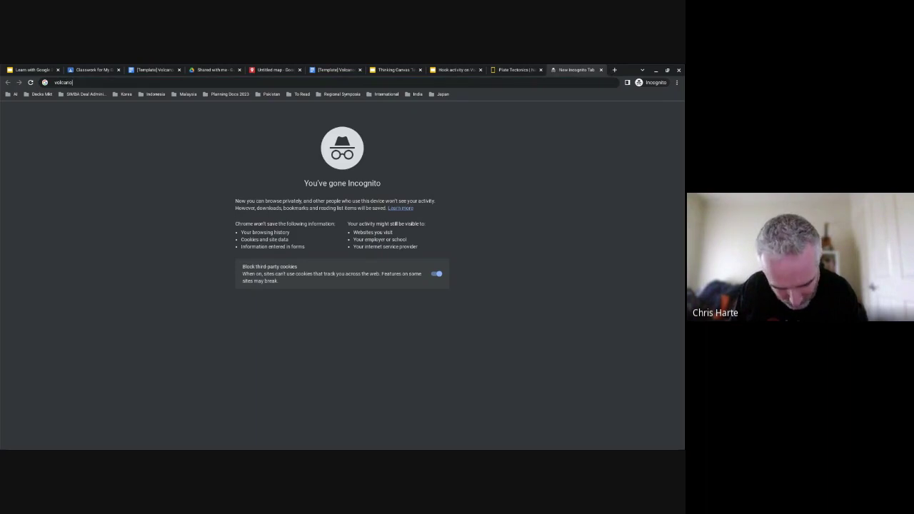
pyautogui.write(' distribution geo location in a t')
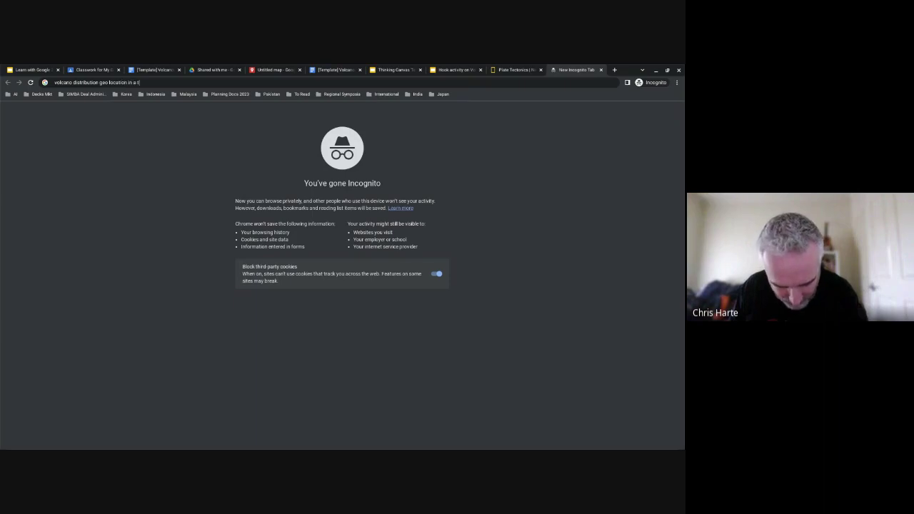
pyautogui.write('able')
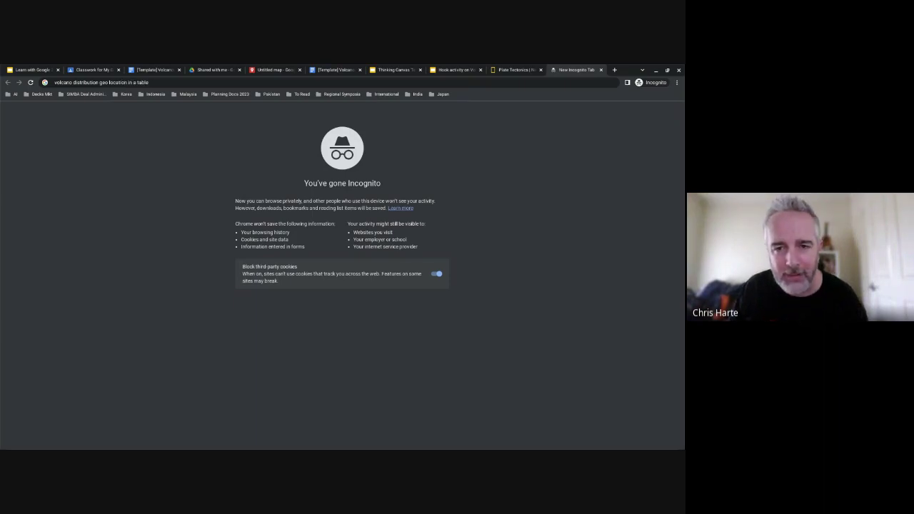
pyautogui.press('Return')
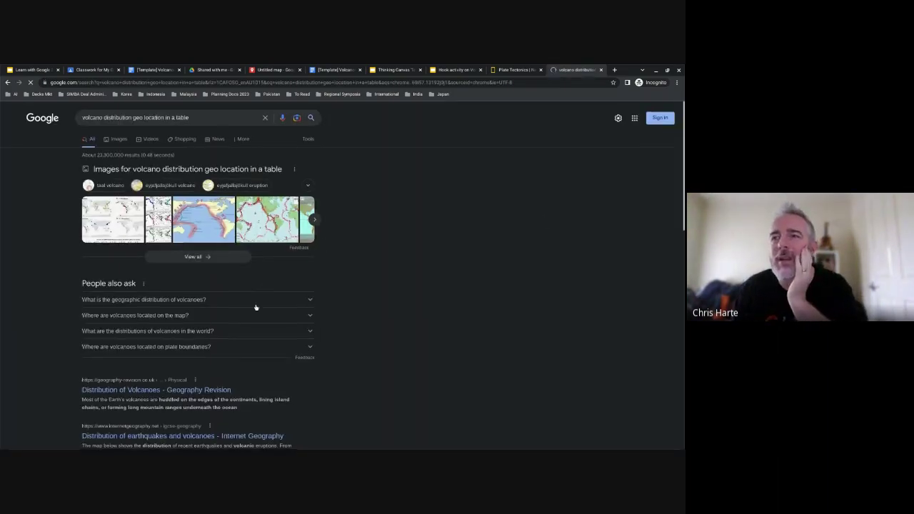
pyautogui.scroll(-1, 246, 307)
pyautogui.scroll(-3, 242, 307)
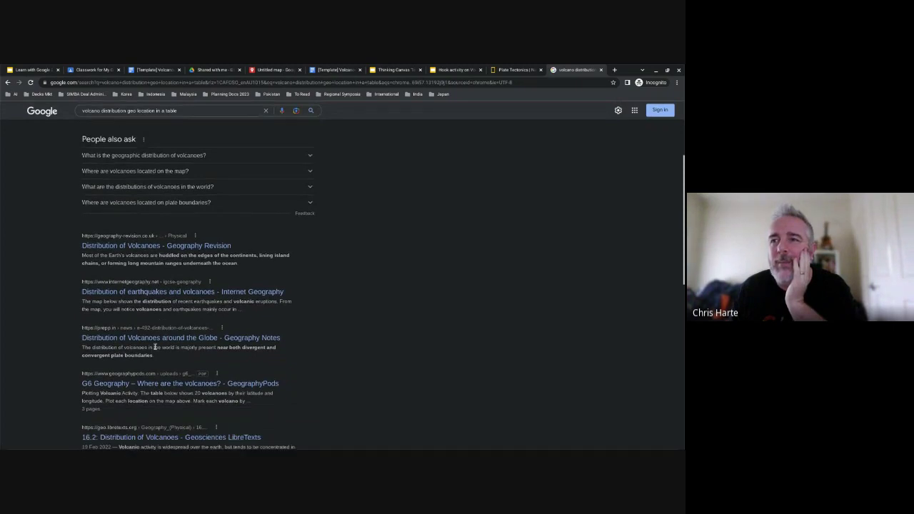
pyautogui.scroll(-4, 151, 347)
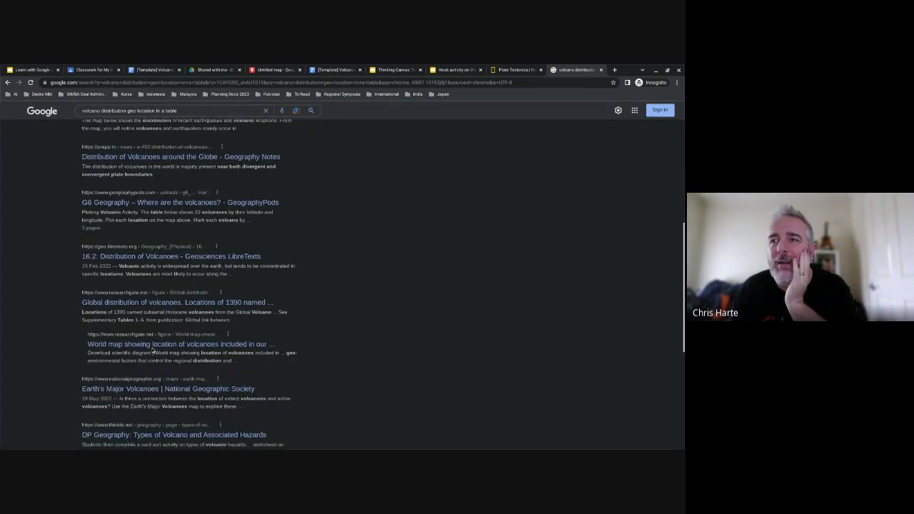
pyautogui.scroll(-1, 153, 350)
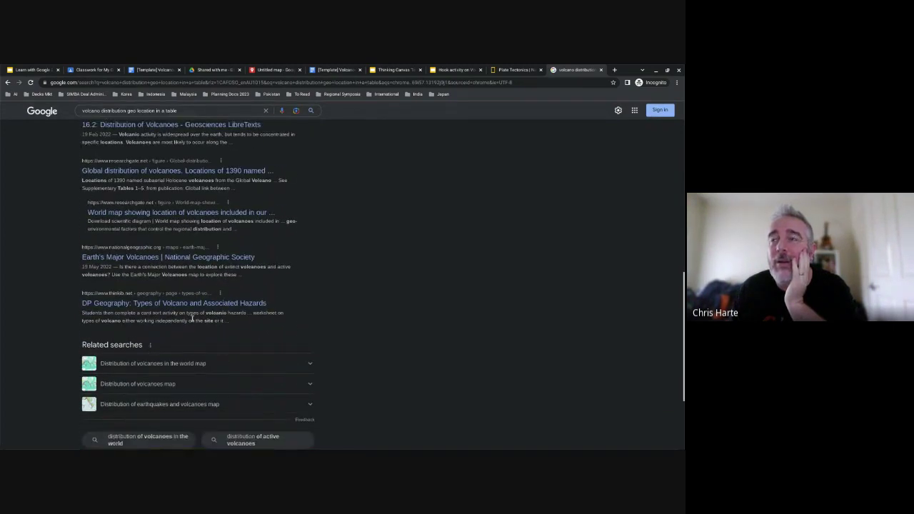
# - Refine the web search by adding "oregon" to the query and open the Oregon State University Volcano Table result
pyautogui.scroll(10, 203, 229)
pyautogui.click(217, 118)
pyautogui.write('oregon')
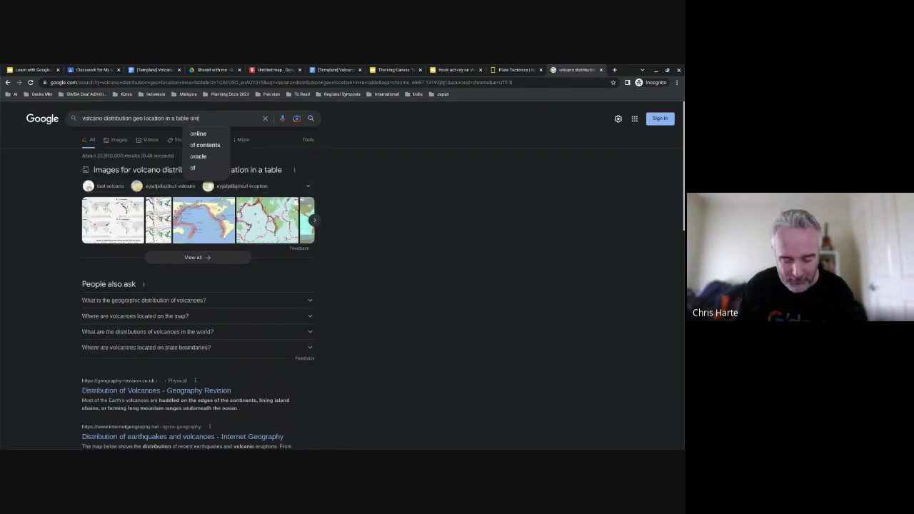
pyautogui.press('Return')
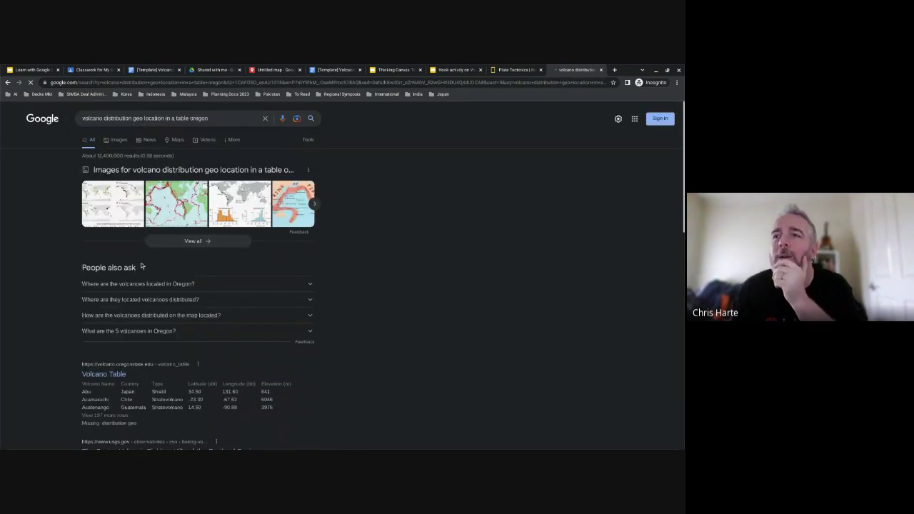
pyautogui.scroll(-1, 122, 304)
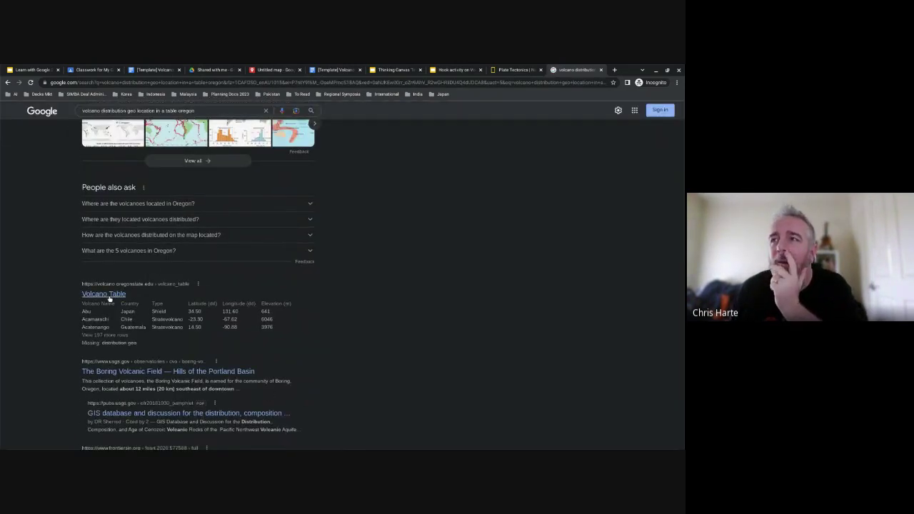
pyautogui.click(110, 298)
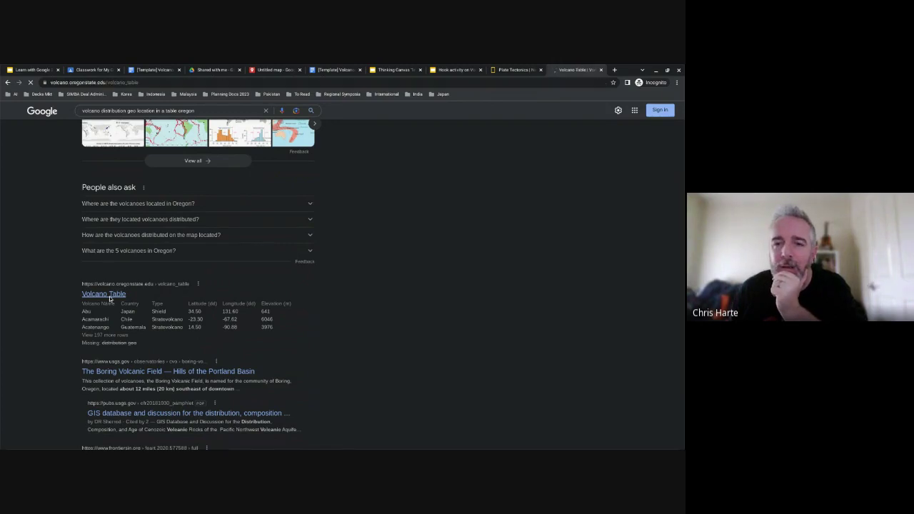
# - Select and copy the entire first page of the Volcano Table, from the header row through the Krasheninnikov row
pyautogui.scroll(-20, 143, 308)
pyautogui.scroll(-15, 143, 309)
pyautogui.press('Home')
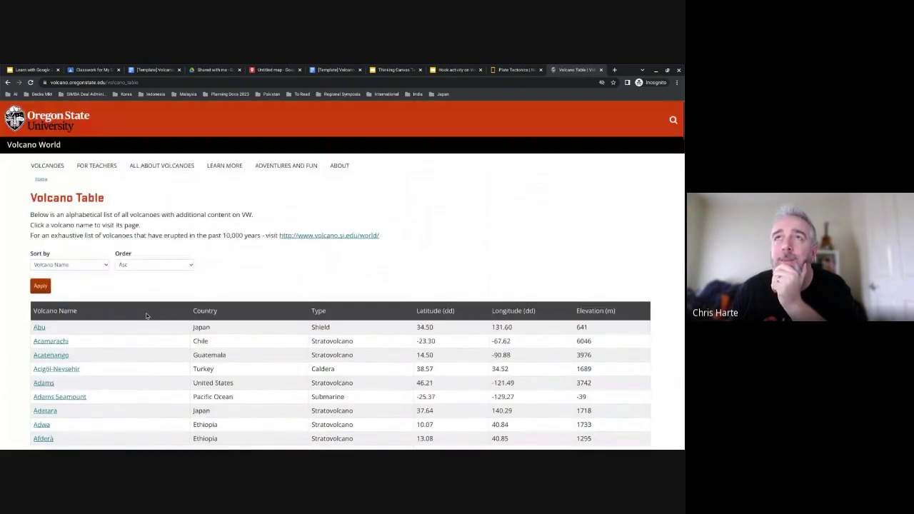
pyautogui.moveTo(33, 312); pyautogui.dragTo(614, 306)
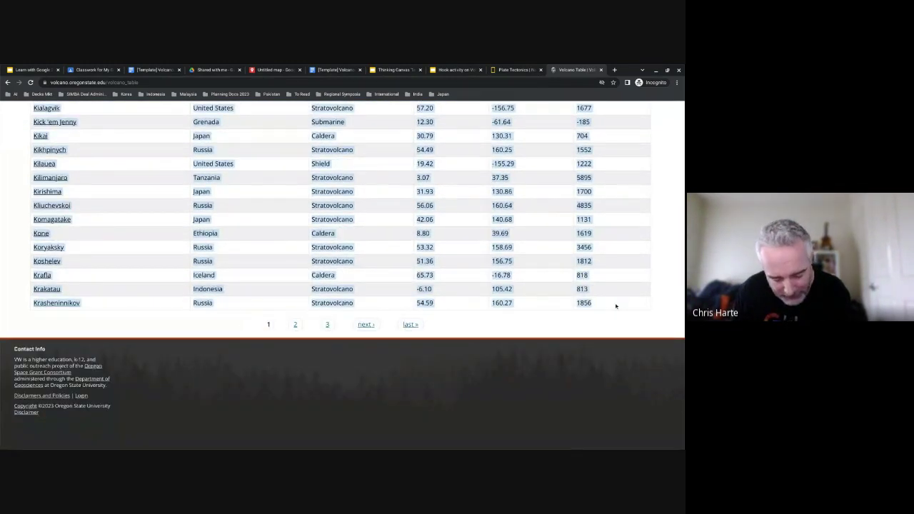
# - Create a new Google Sheets spreadsheet through sheets.new and paste the copied volcano table starting at cell A1
pyautogui.click(614, 70)
pyautogui.write('sheets')
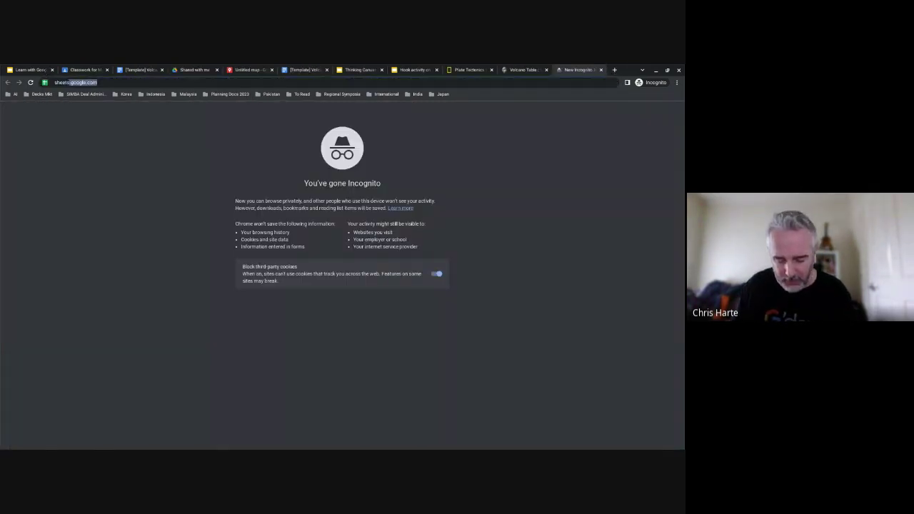
pyautogui.write('.new')
pyautogui.press('Return')
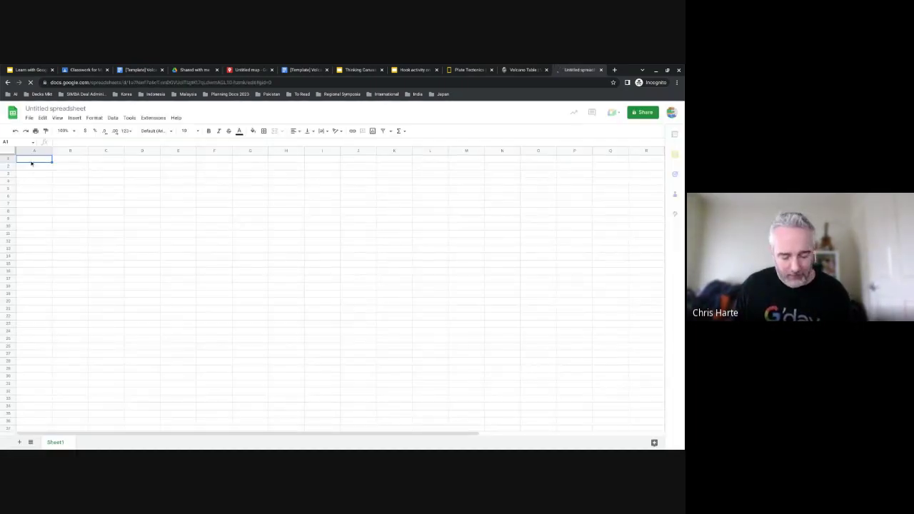
pyautogui.hotkey('ctrl', 'v')
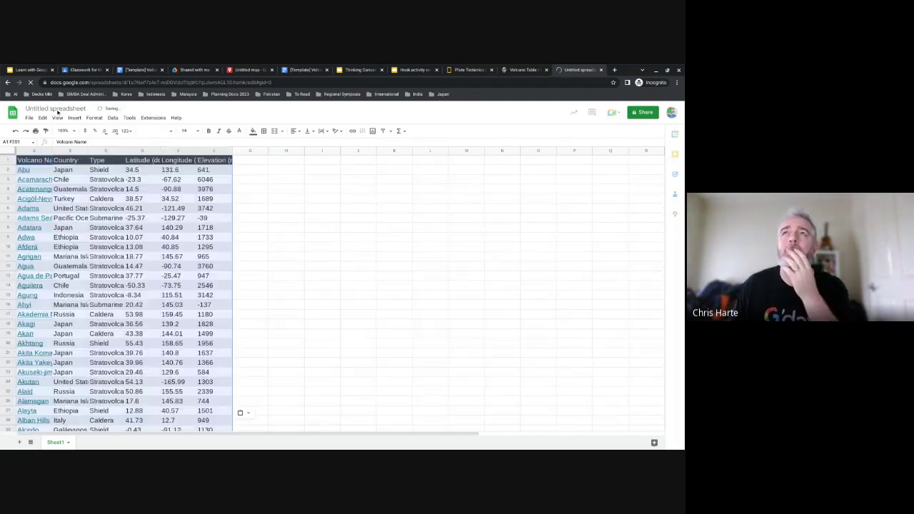
# - Rename the spreadsheet as Volcano
pyautogui.write('Volcano')
pyautogui.press('Return')
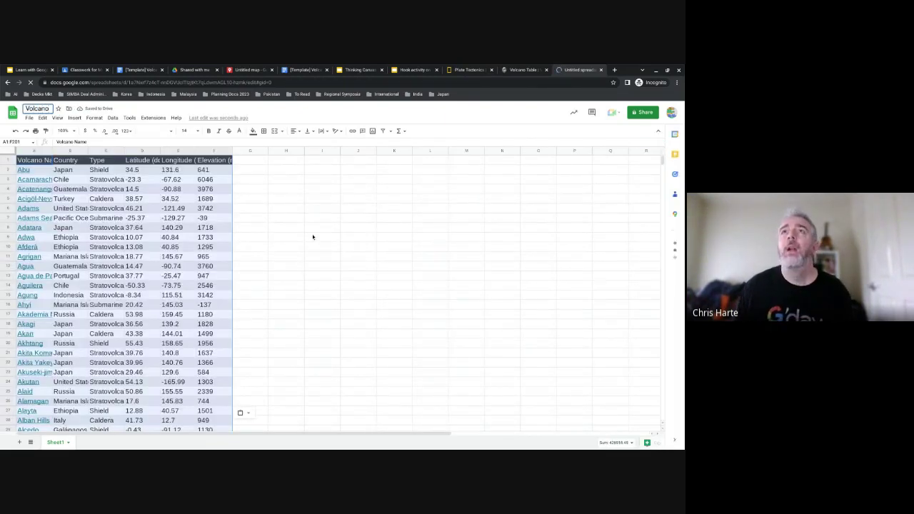
pyautogui.click(294, 264)
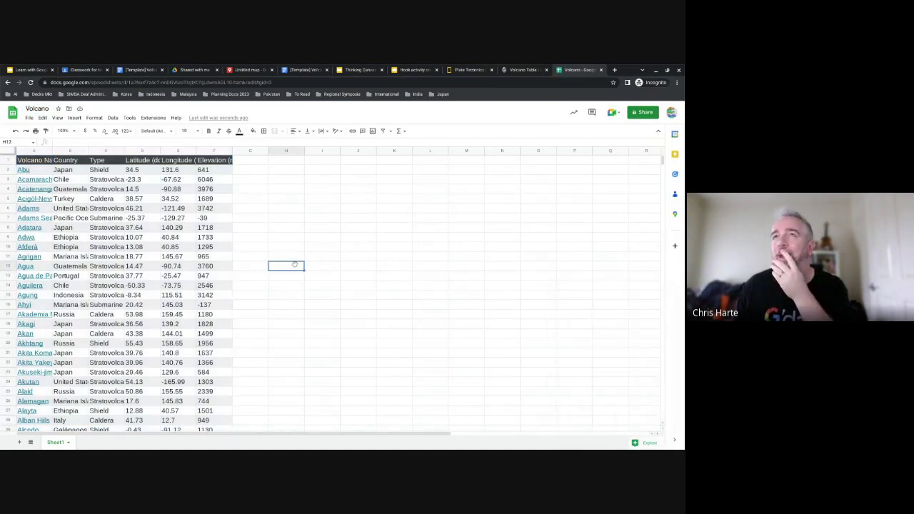
# - Return to the untitled map in Google My Maps and set its title to Volcano
pyautogui.click(248, 70)
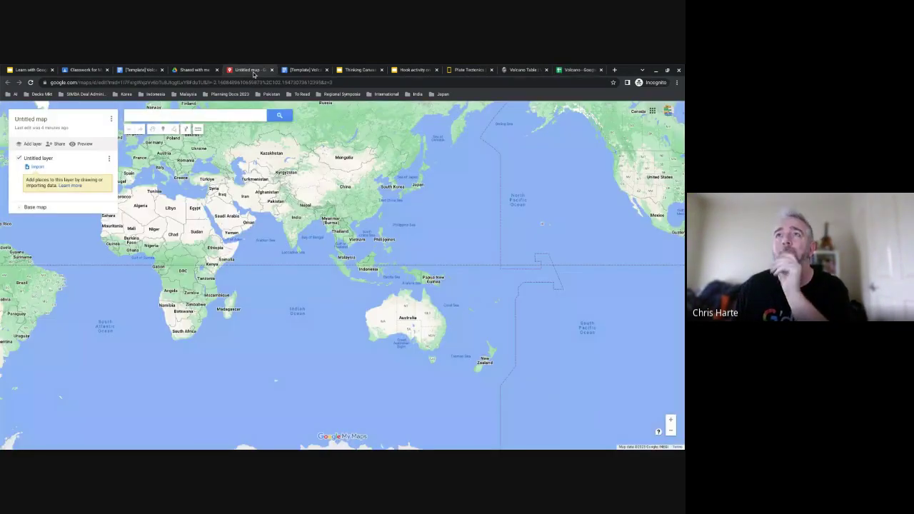
pyautogui.click(29, 120)
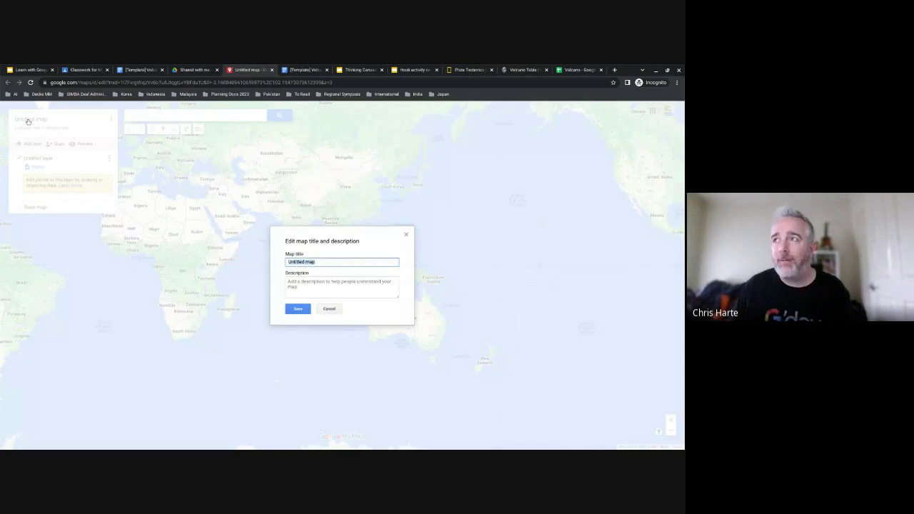
pyautogui.write('Volcano')
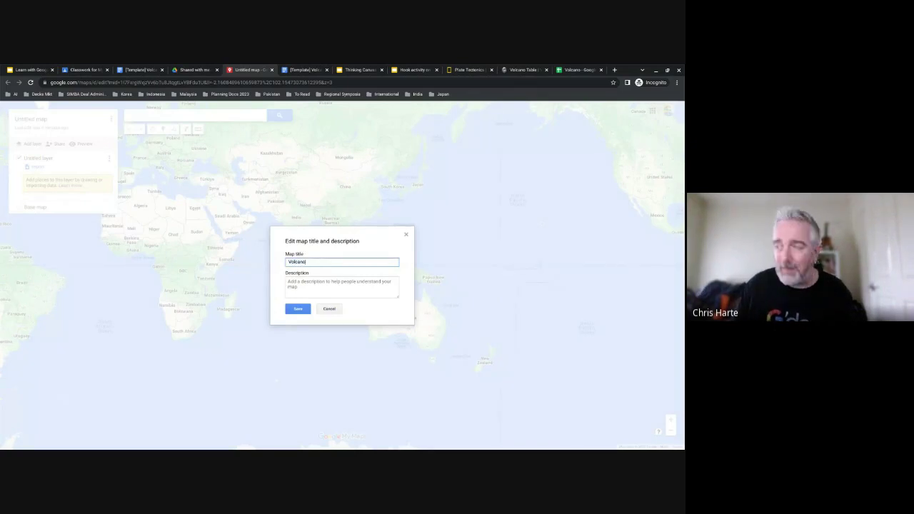
pyautogui.press('Return')
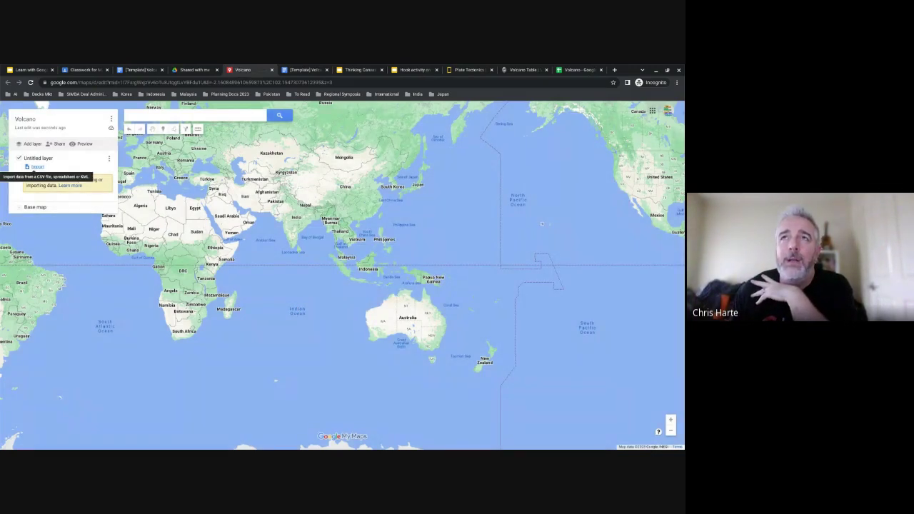
pyautogui.click(578, 69)
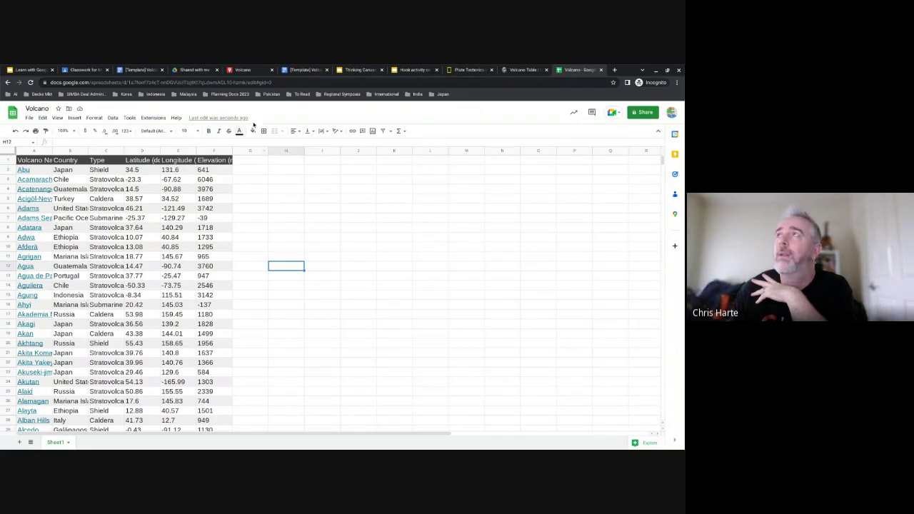
pyautogui.click(242, 69)
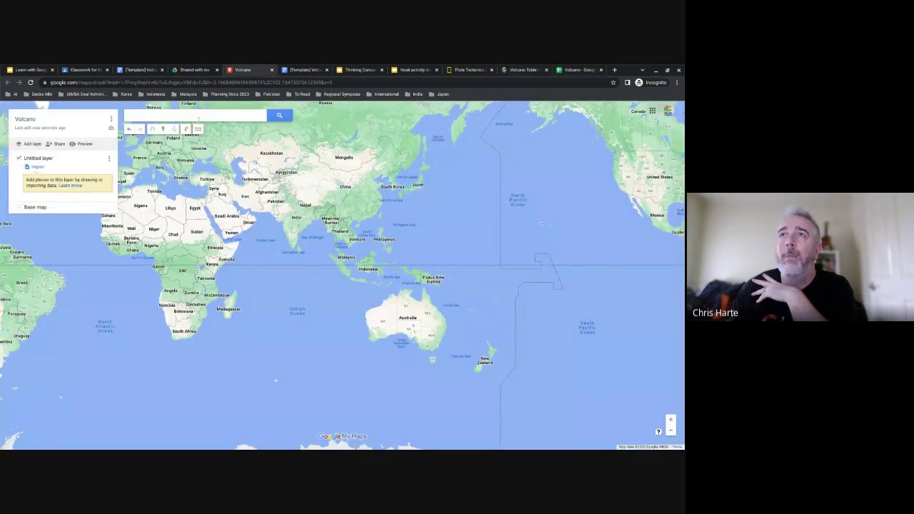
# - Import the Volcano spreadsheet from Google Drive into the map's untitled layer
pyautogui.click(39, 167)
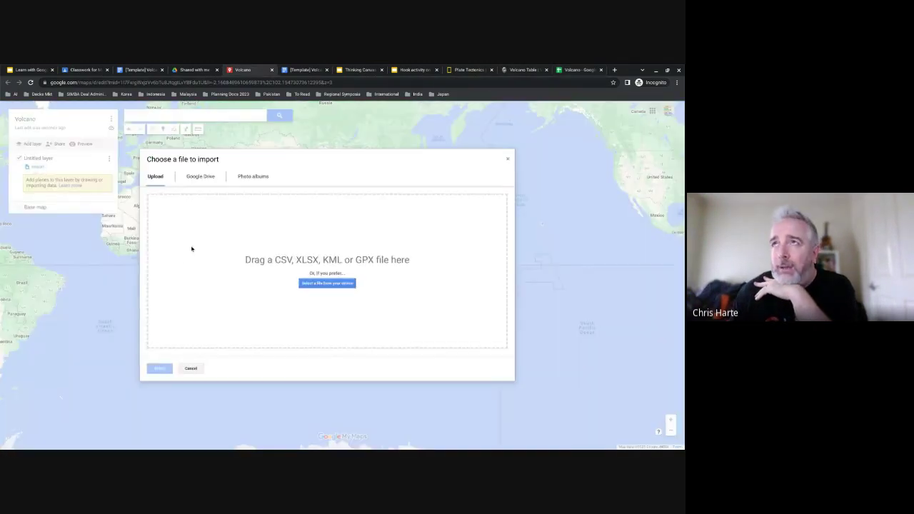
pyautogui.click(201, 176)
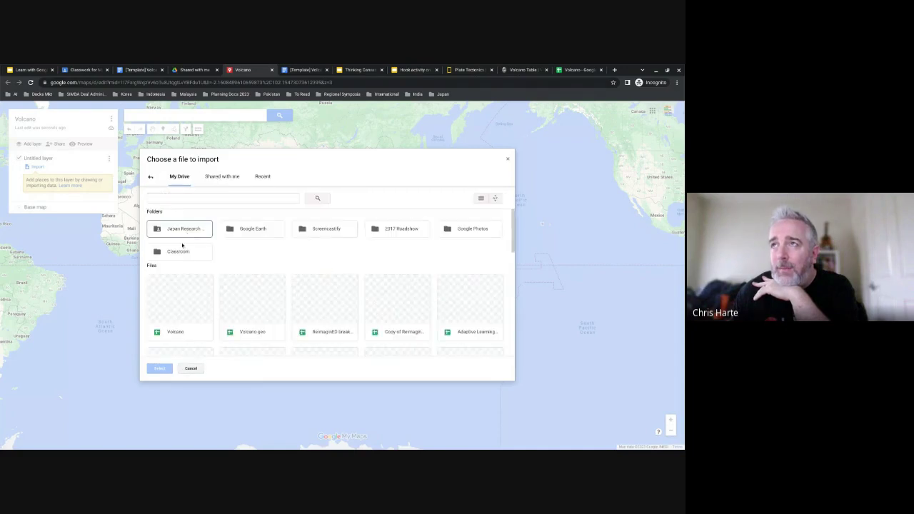
pyautogui.doubleClick(186, 300)
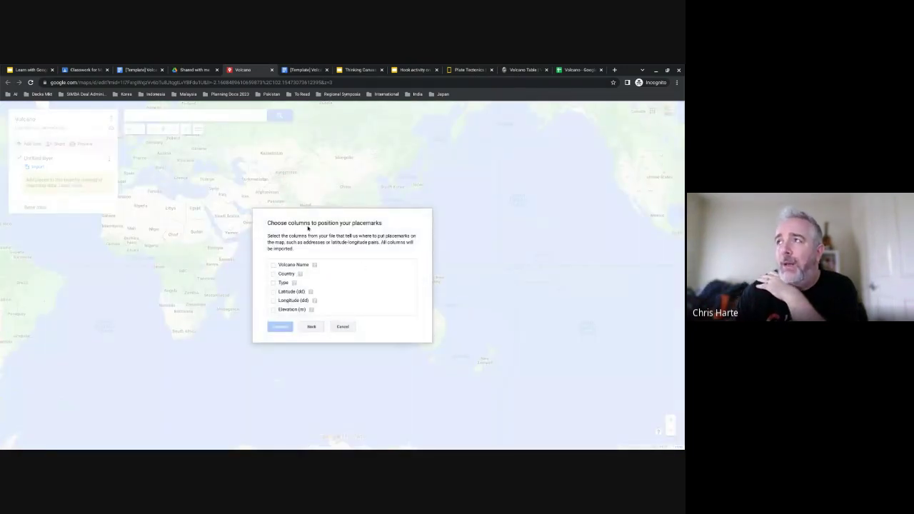
pyautogui.click(273, 266)
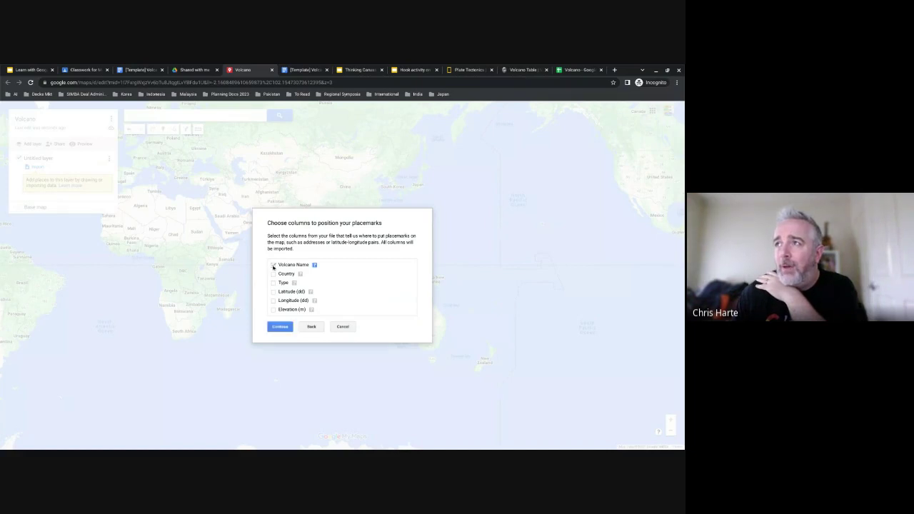
pyautogui.click(280, 326)
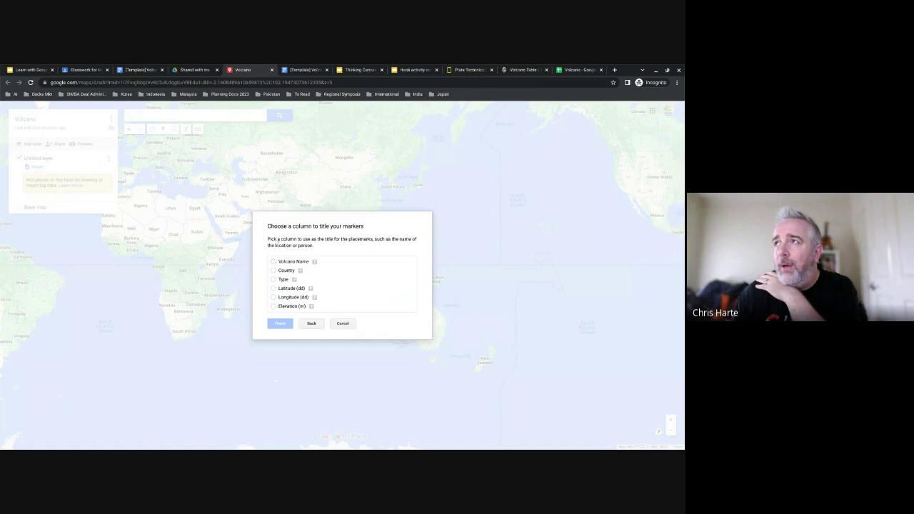
pyautogui.click(316, 323)
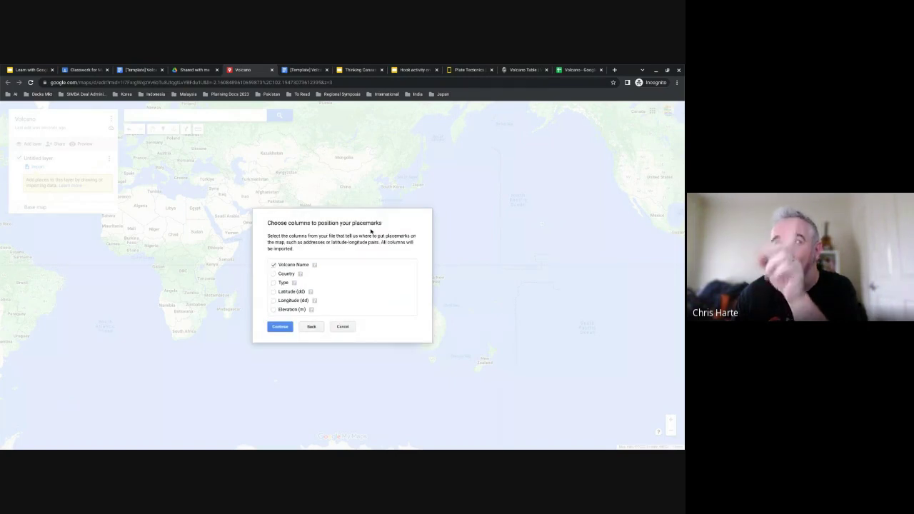
# - Position the placemarks using the Latitude (dd) and Longitude (dd) columns, with Volcano Name excluded from the positioning columns
pyautogui.click(272, 293)
pyautogui.click(318, 300)
pyautogui.click(274, 300)
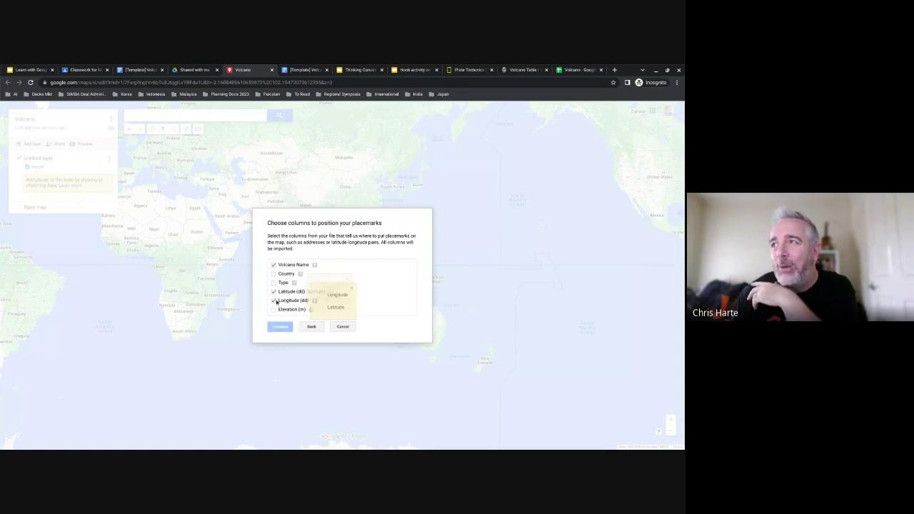
pyautogui.click(322, 295)
pyautogui.click(272, 265)
pyautogui.click(282, 327)
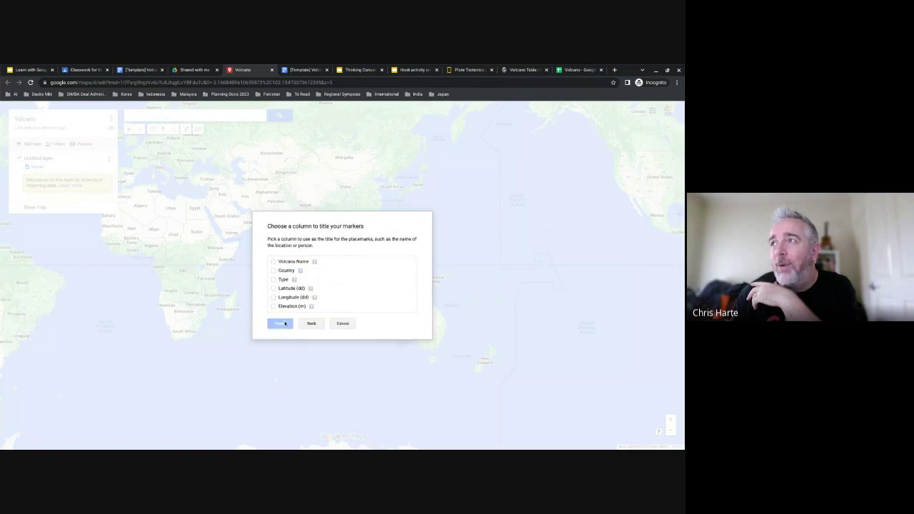
# - Title the markers by Volcano Name, finish the import and dismiss the layer's import error notice
pyautogui.click(274, 263)
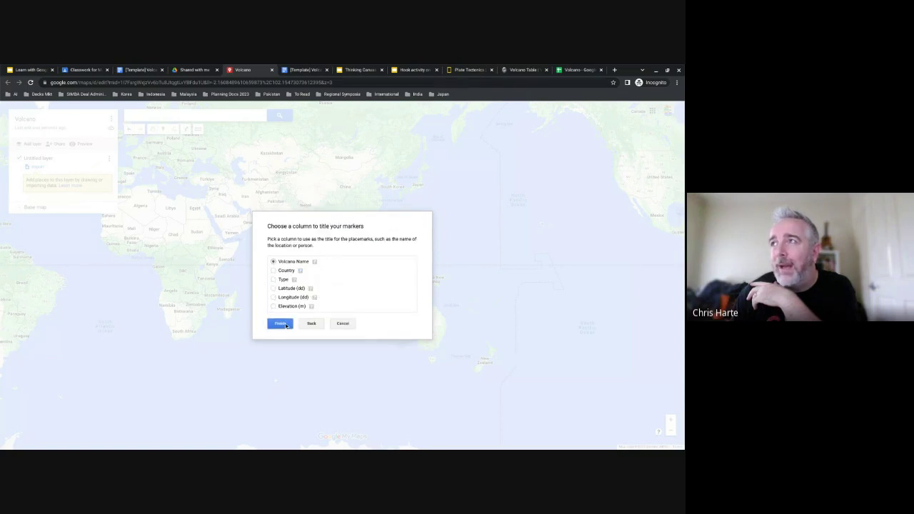
pyautogui.click(284, 325)
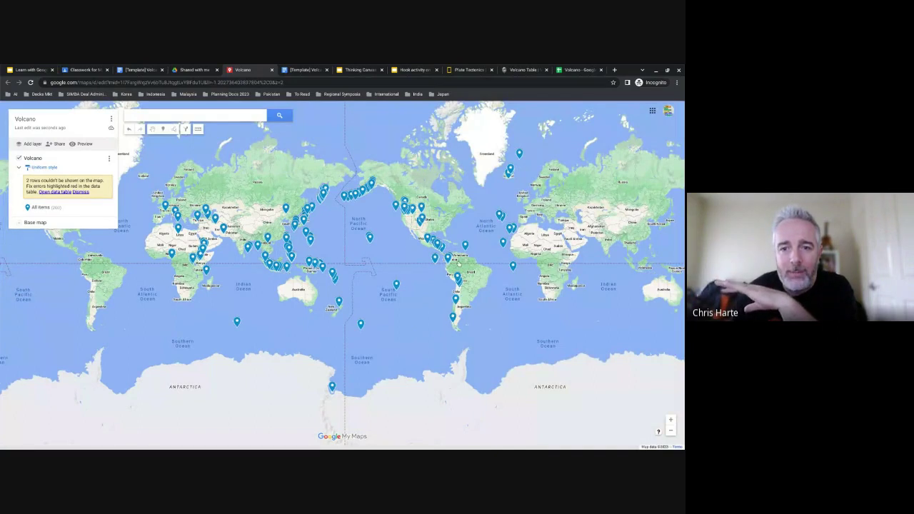
pyautogui.click(81, 192)
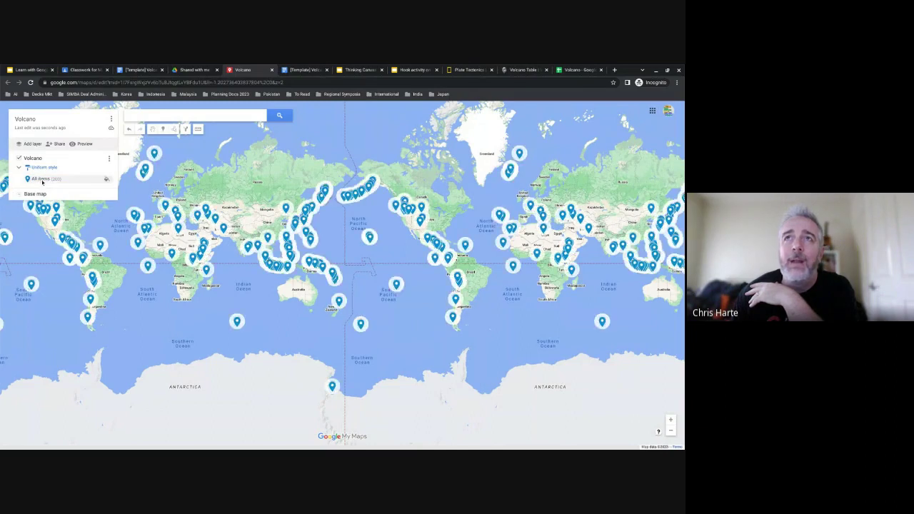
# - Style the Volcano layer's placemarks by the Type data column
pyautogui.click(24, 173)
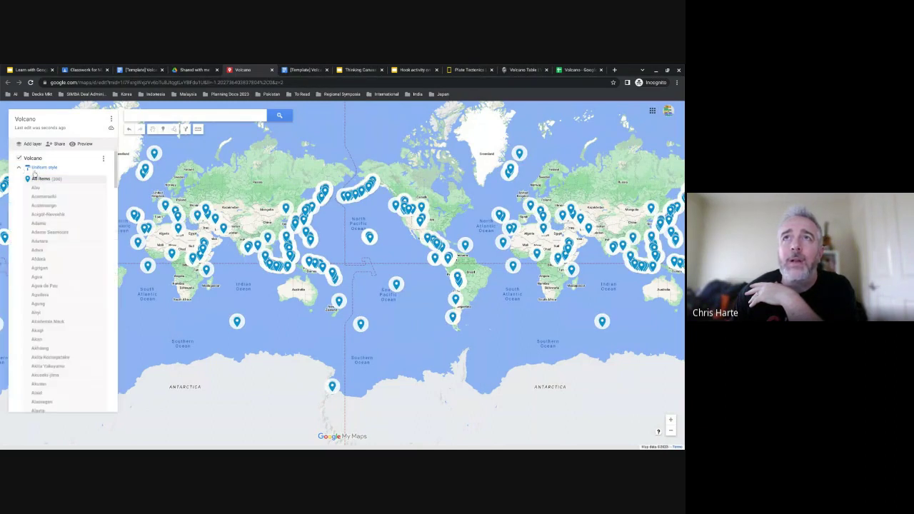
pyautogui.click(44, 167)
pyautogui.click(61, 173)
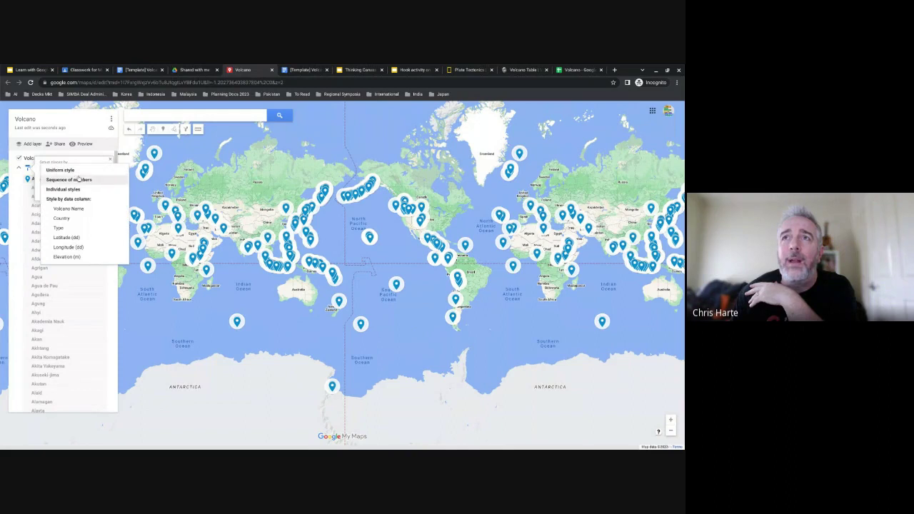
pyautogui.click(72, 227)
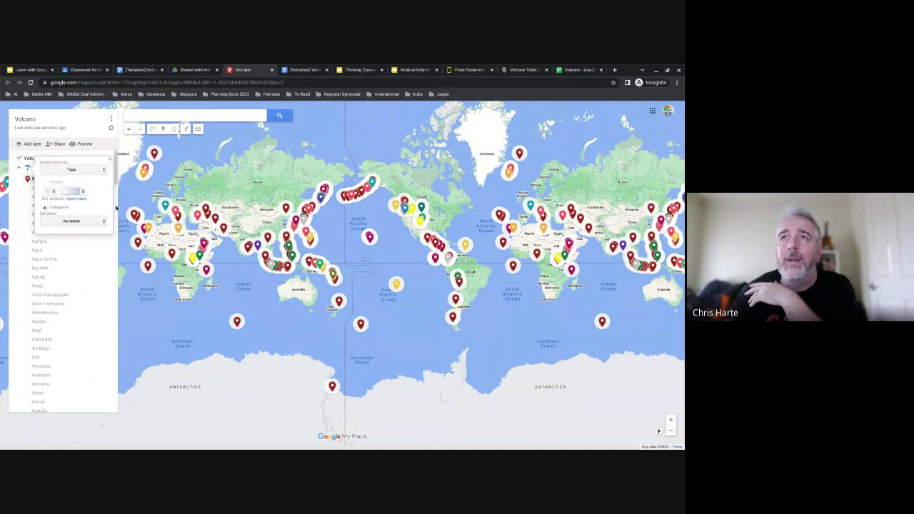
pyautogui.click(111, 129)
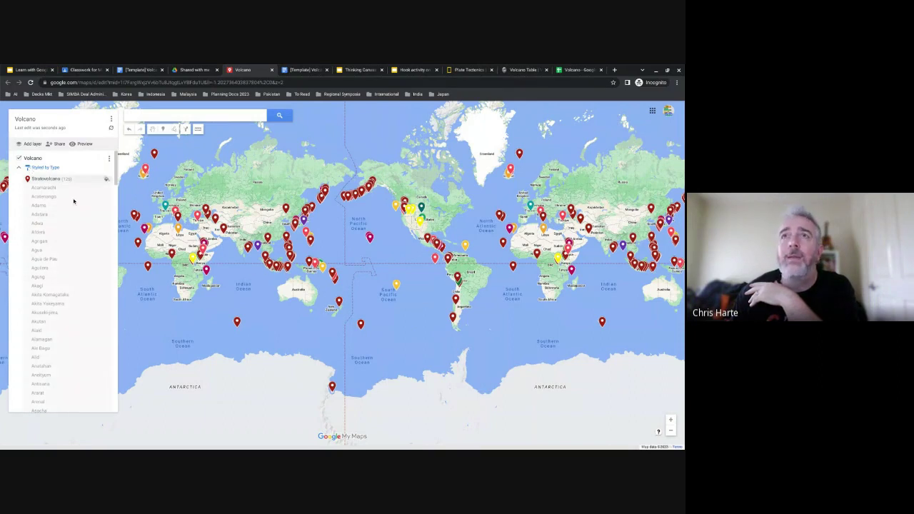
# - Examine the Camiguin de Babuyanes marker north of the Philippines, including its editable details, and close it without changes
pyautogui.scroll(1, 164, 238)
pyautogui.scroll(1, 412, 305)
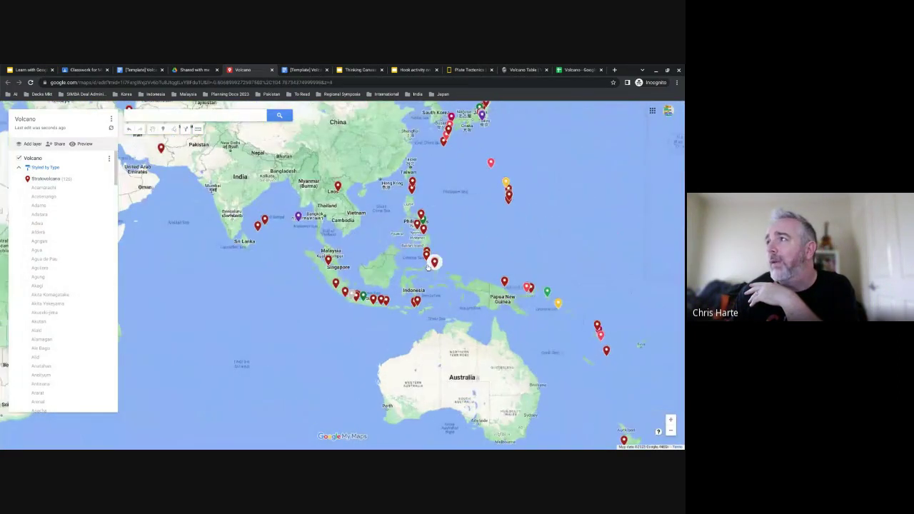
pyautogui.scroll(1, 334, 338)
pyautogui.scroll(1, 334, 337)
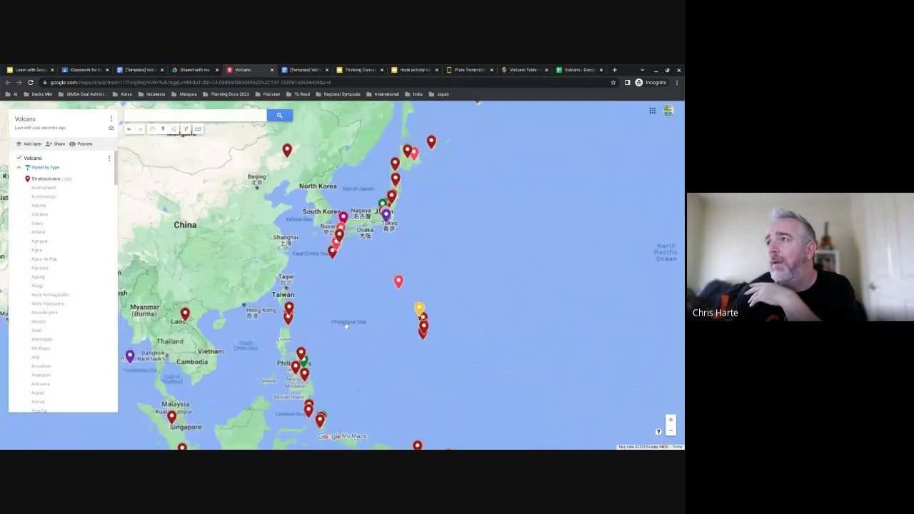
pyautogui.scroll(1, 335, 338)
pyautogui.click(205, 309)
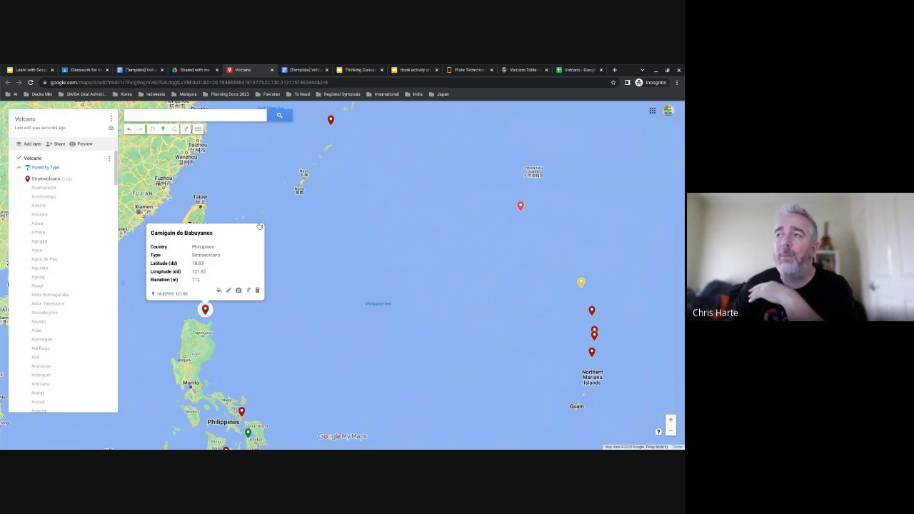
pyautogui.click(229, 290)
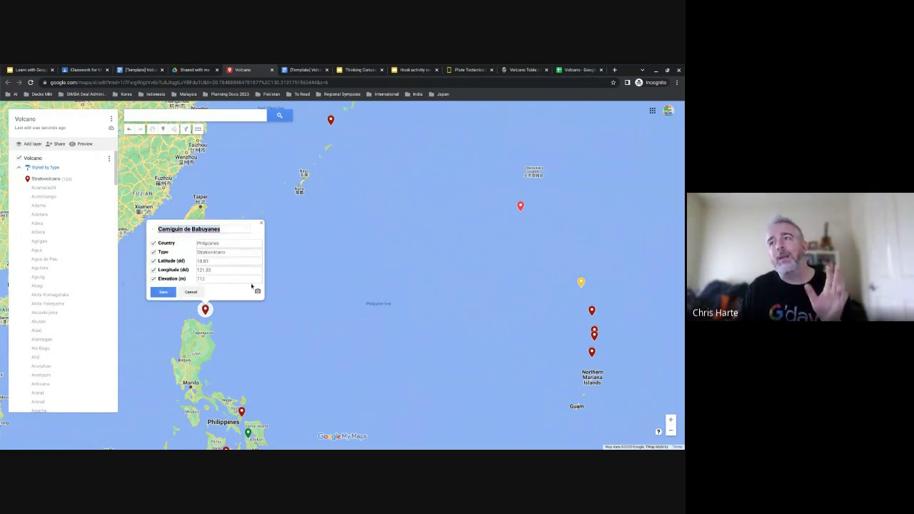
pyautogui.click(261, 223)
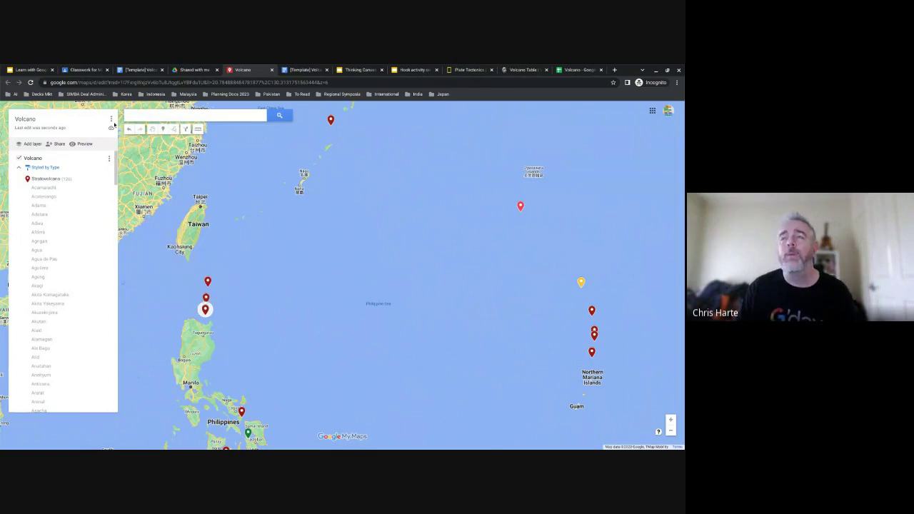
# - Collapse the Volcano layer's item list to its volcano types and show the whole Pacific region on the map
pyautogui.click(29, 178)
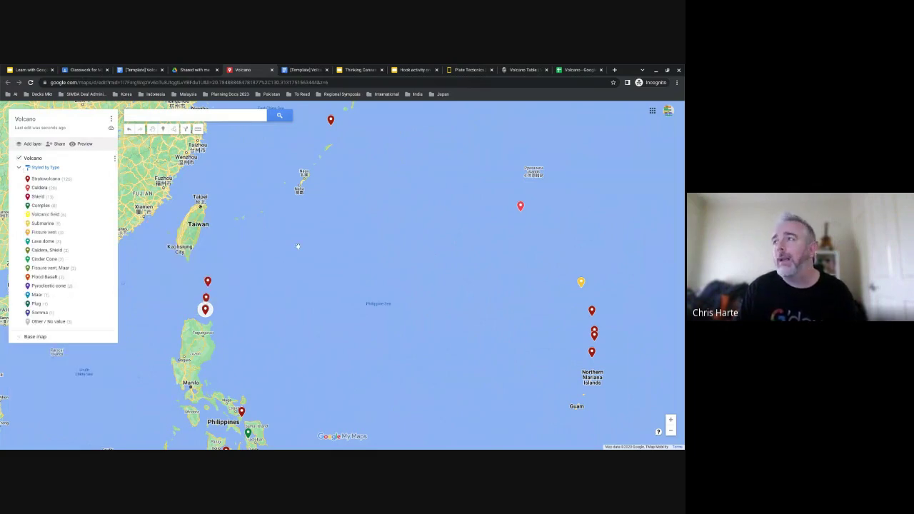
pyautogui.scroll(5, 364, 329)
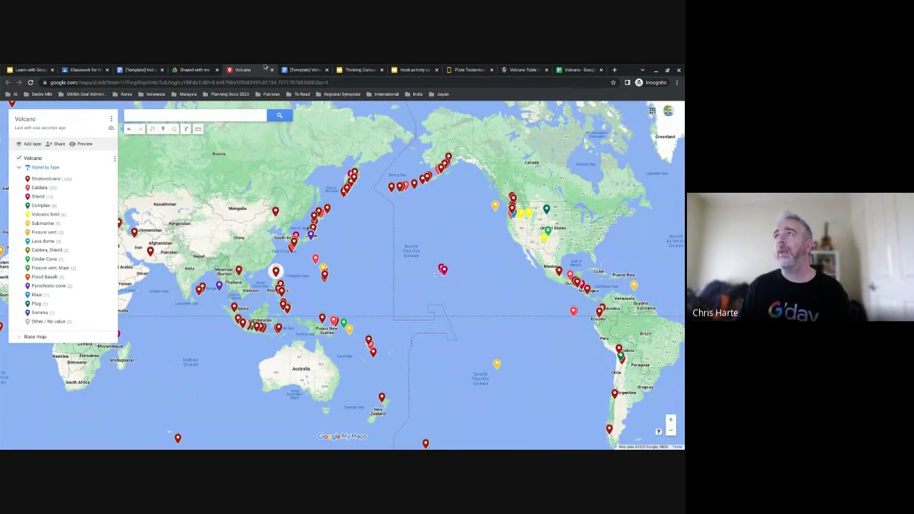
# - Copy an image of the Pacific volcano map and paste it onto the Construct slide of the Learn with Google 23 - Feb 16 presentation
pyautogui.click(30, 70)
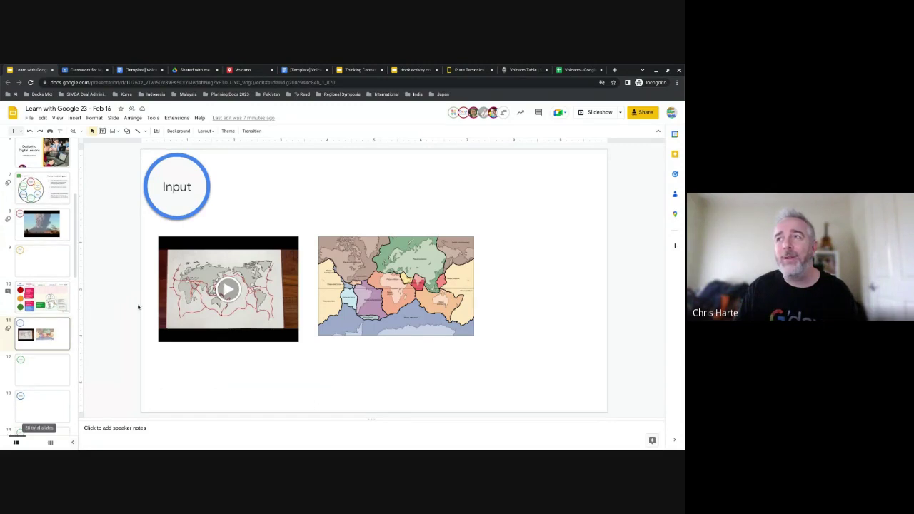
pyautogui.scroll(-1, 64, 342)
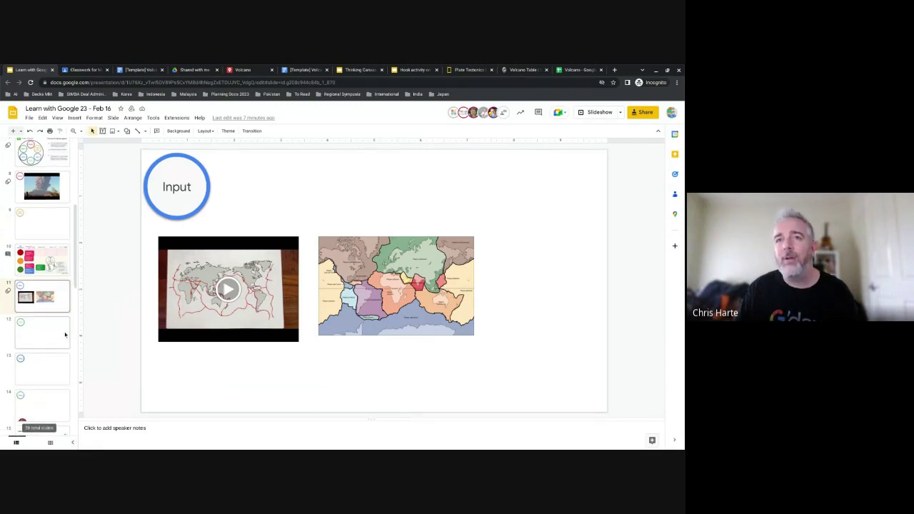
pyautogui.click(56, 334)
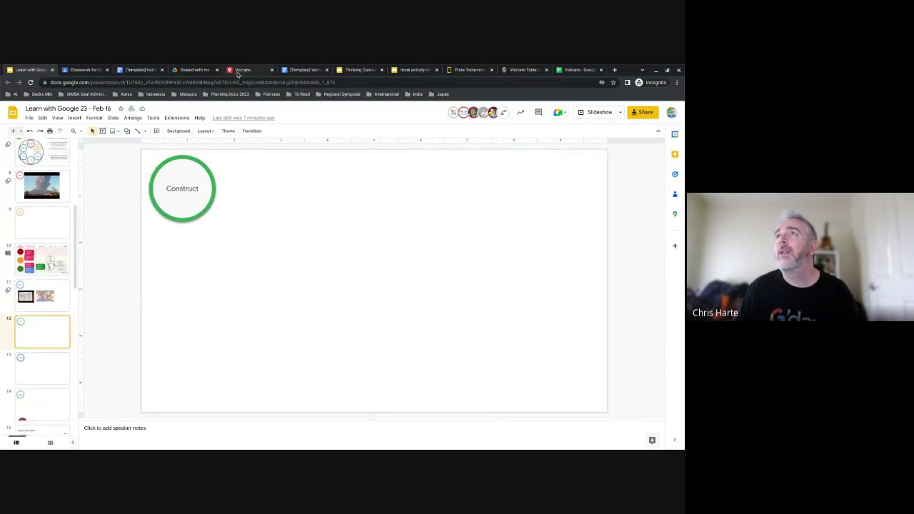
pyautogui.click(239, 70)
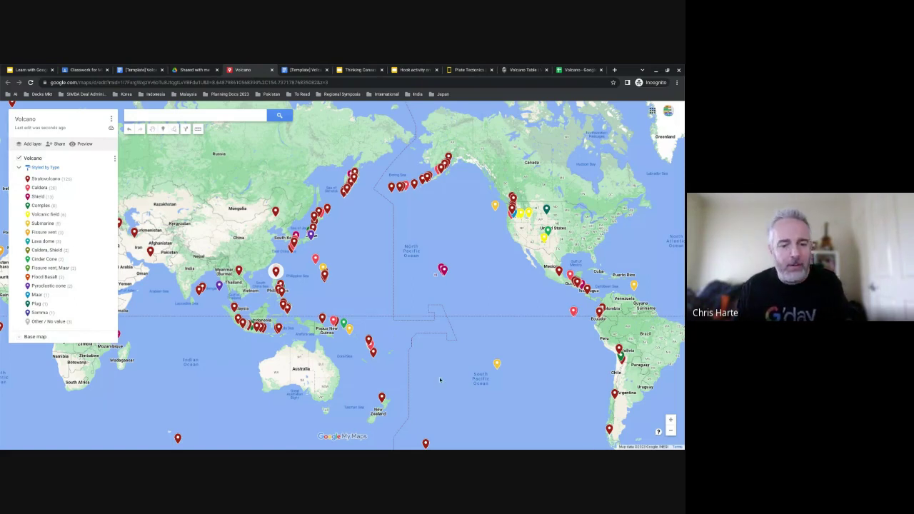
pyautogui.click(34, 70)
pyautogui.rightClick(350, 265)
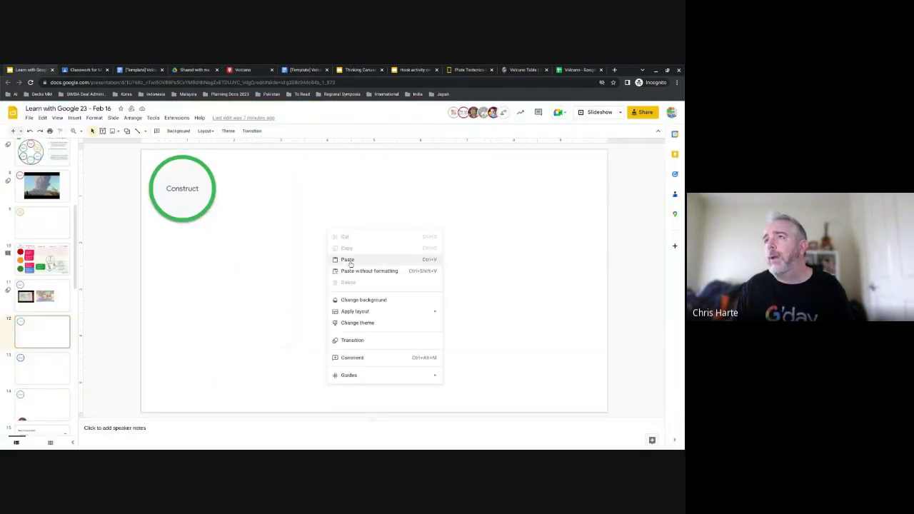
pyautogui.click(350, 260)
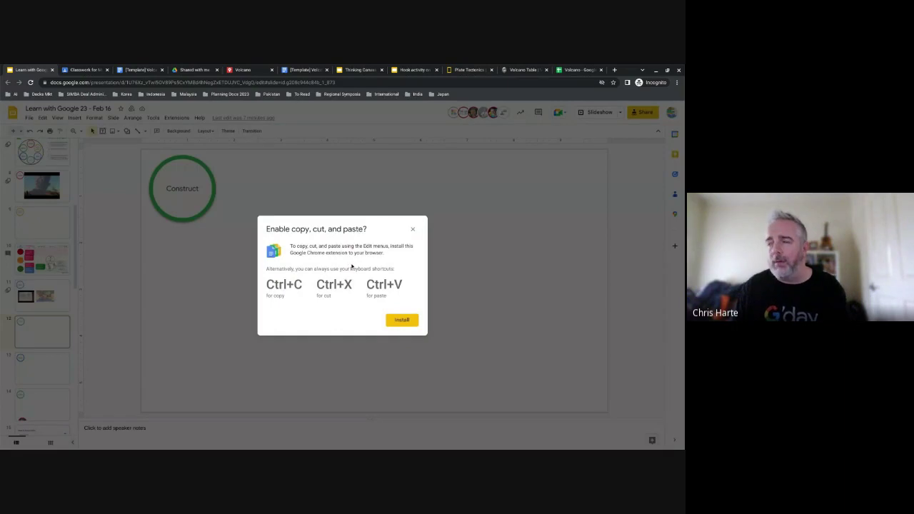
pyautogui.click(412, 229)
pyautogui.hotkey('ctrl', 'v')
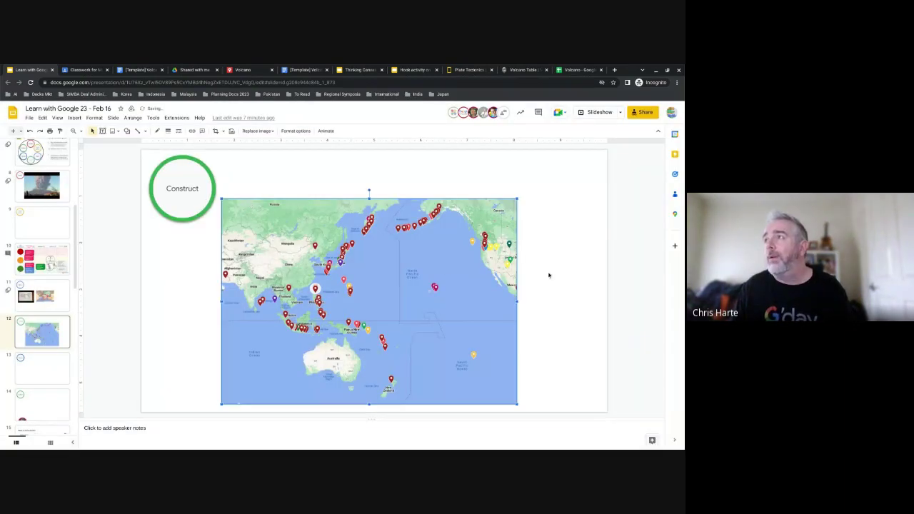
# - View the Demo slide and review the task description in the Volcanoes Research Task Rubric document
pyautogui.click(53, 371)
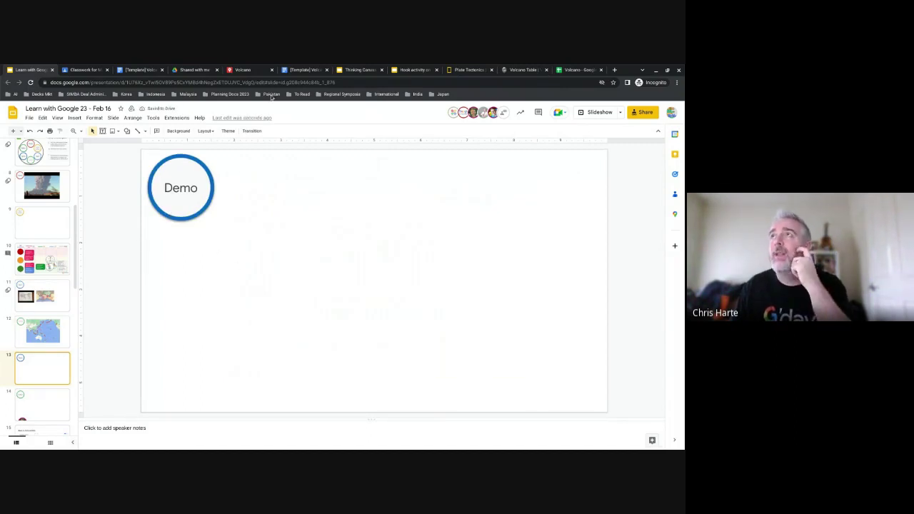
pyautogui.click(123, 70)
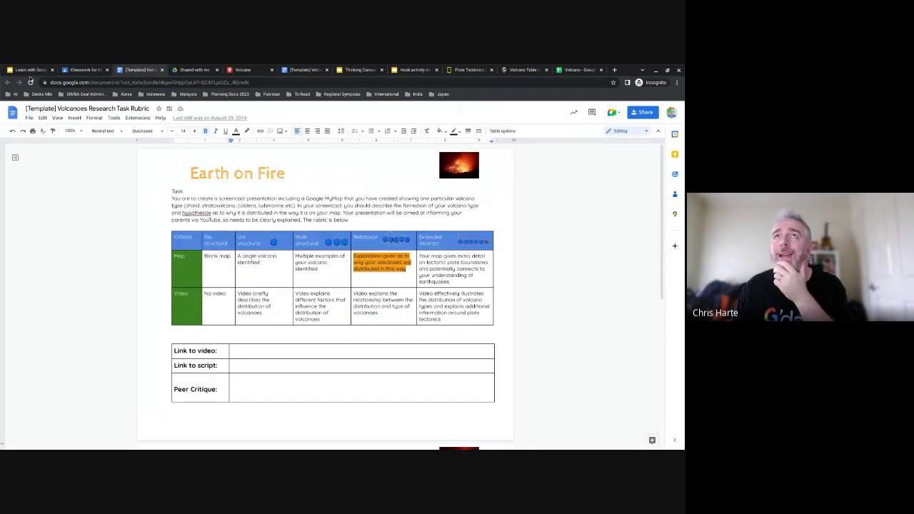
# - View the Reflect slide in the Learn with Google presentation and browse the Thinking Canvas Templates presentation for reflection templates
pyautogui.click(30, 70)
pyautogui.scroll(-2, 39, 340)
pyautogui.click(39, 340)
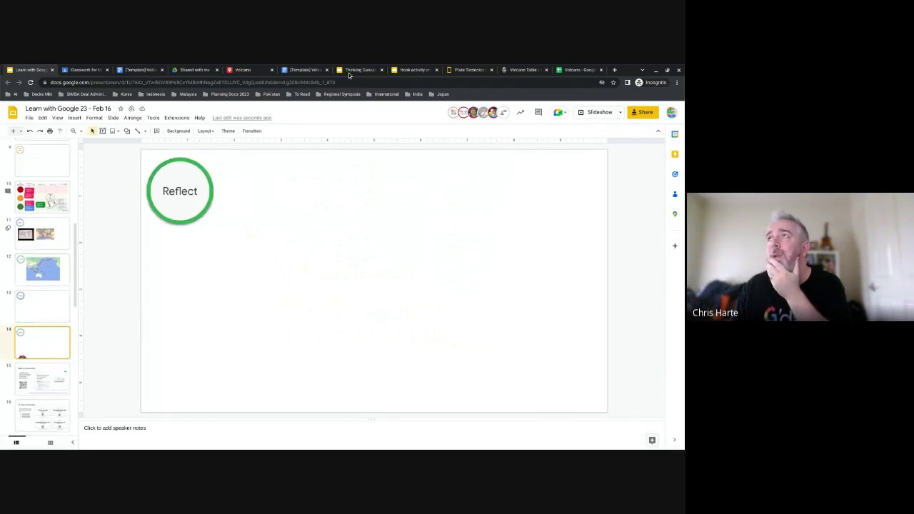
pyautogui.click(359, 70)
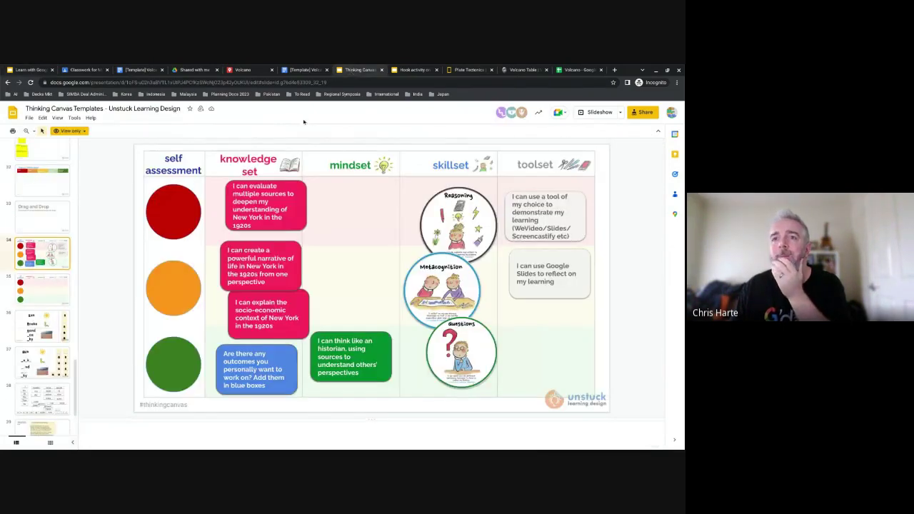
pyautogui.scroll(3, 39, 306)
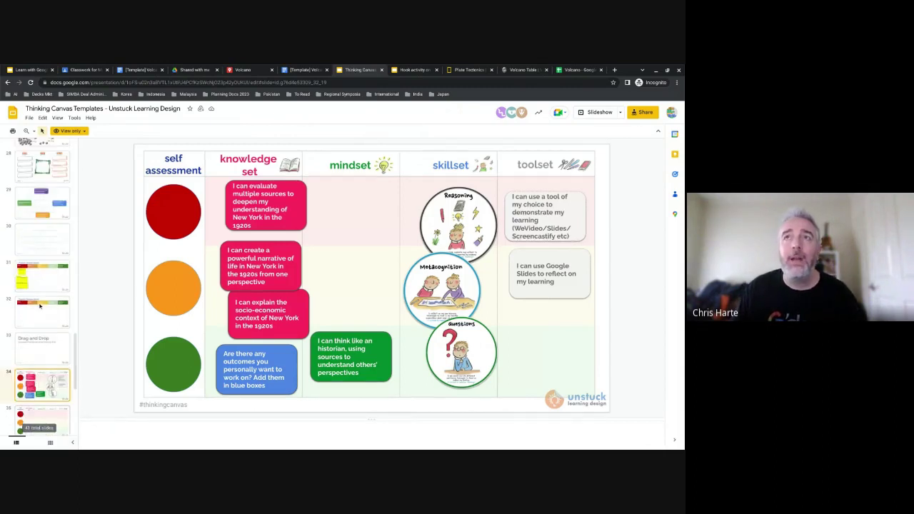
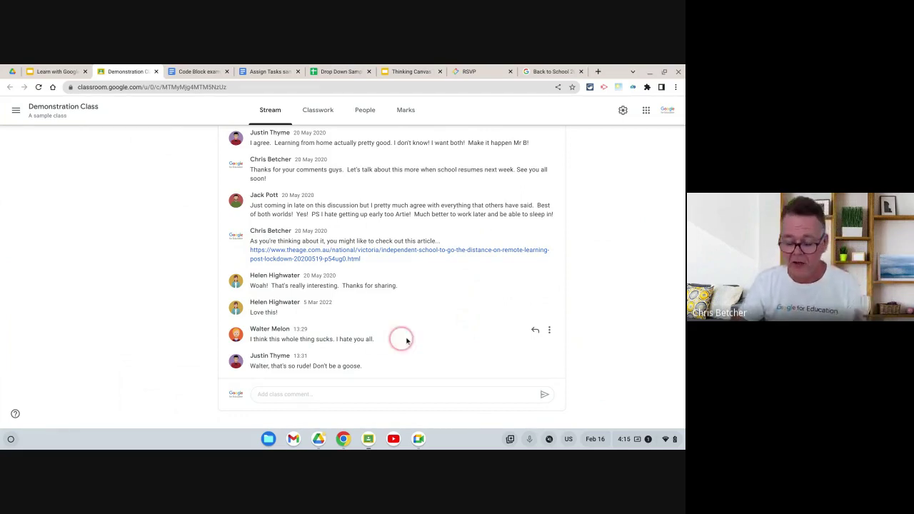
# - Show the delete and mute options for the student comment "I think this whole thing sucks. I hate you all."
pyautogui.click(550, 331)
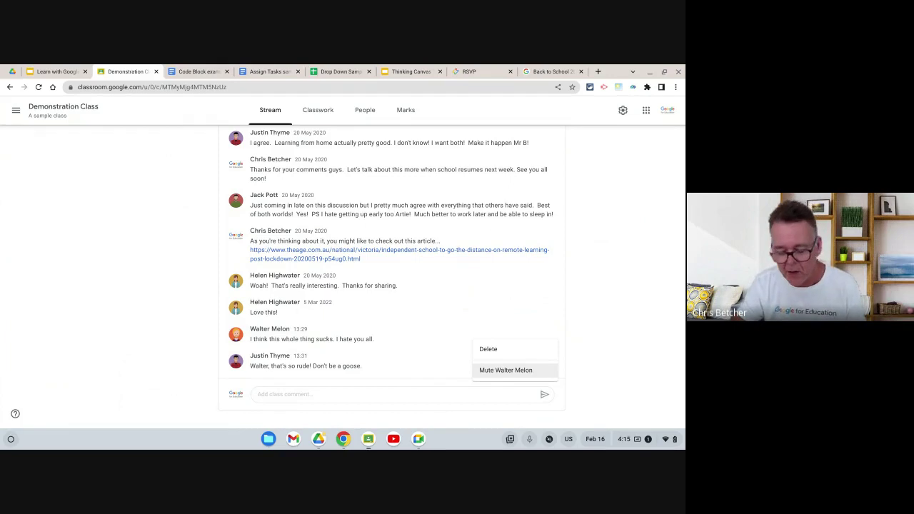
pyautogui.click(488, 350)
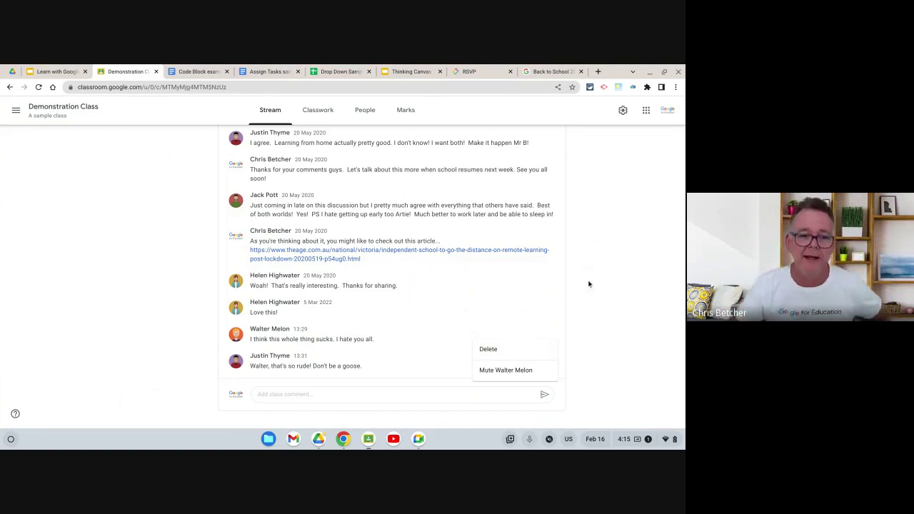
# - Bring up the delete confirmation for the announcement about regular school resuming, and cancel the deletion
pyautogui.scroll(1, 588, 265)
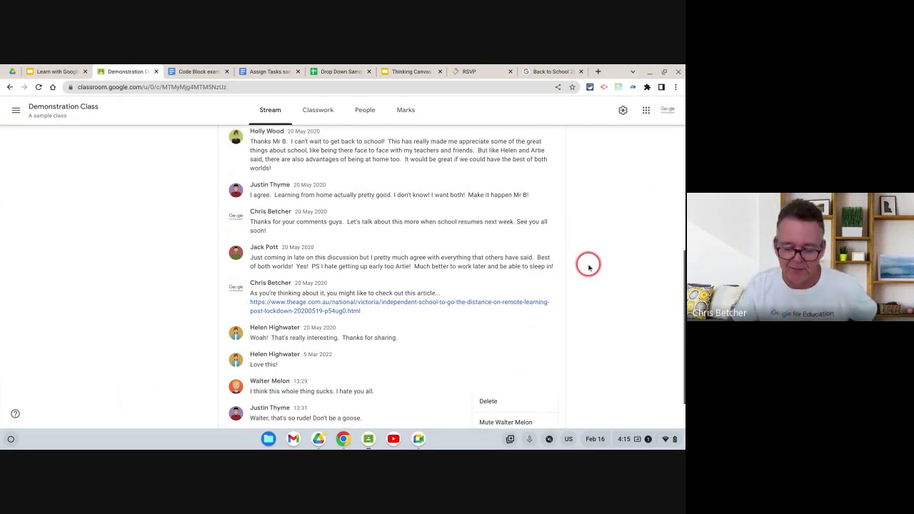
pyautogui.scroll(1, 588, 266)
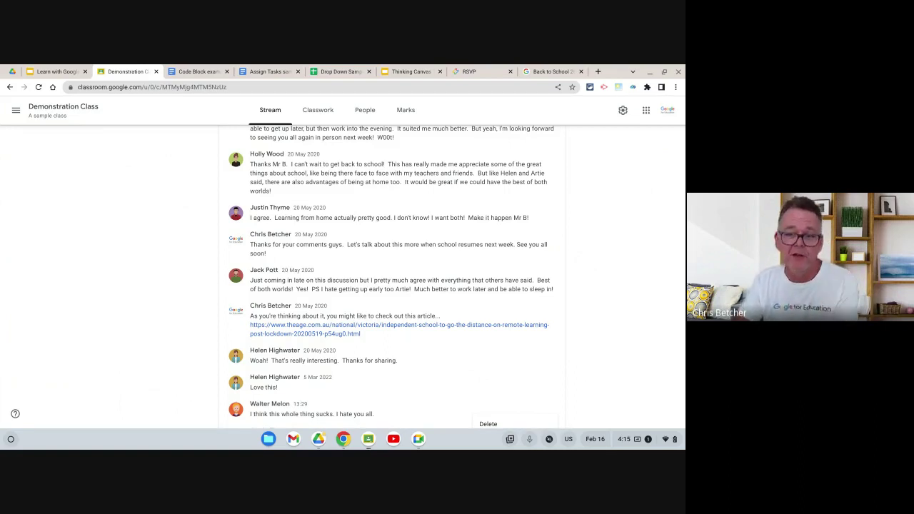
pyautogui.scroll(4, 594, 276)
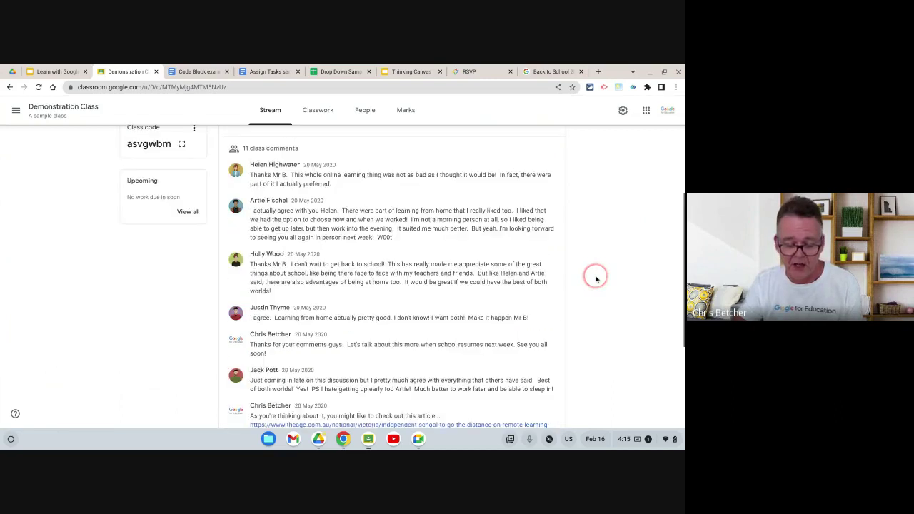
pyautogui.scroll(5, 596, 279)
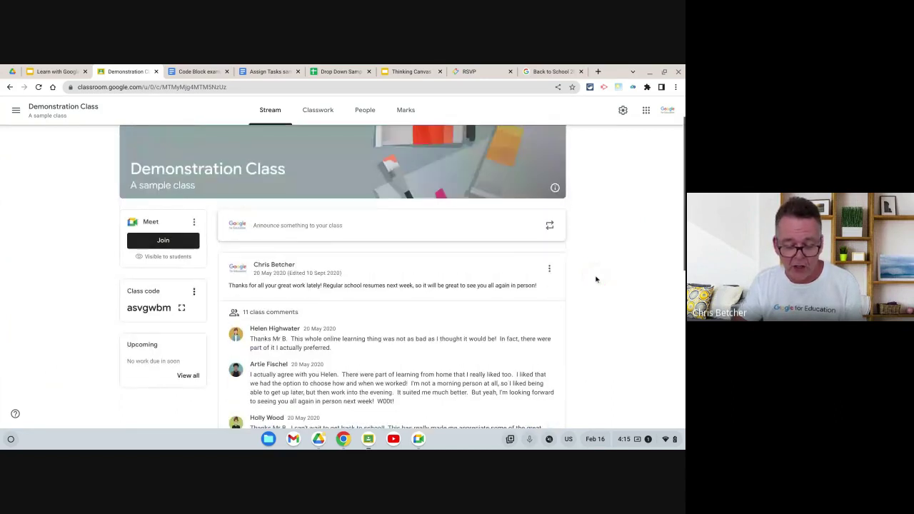
pyautogui.click(550, 276)
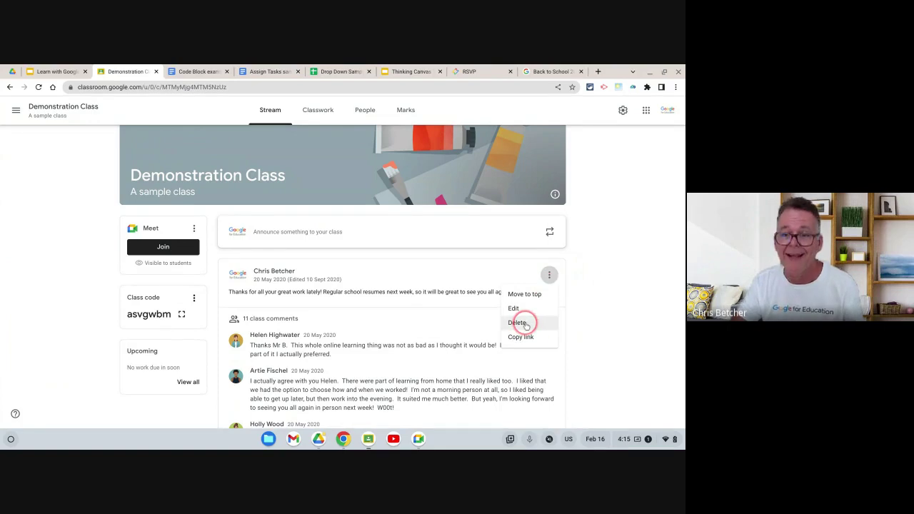
pyautogui.click(525, 323)
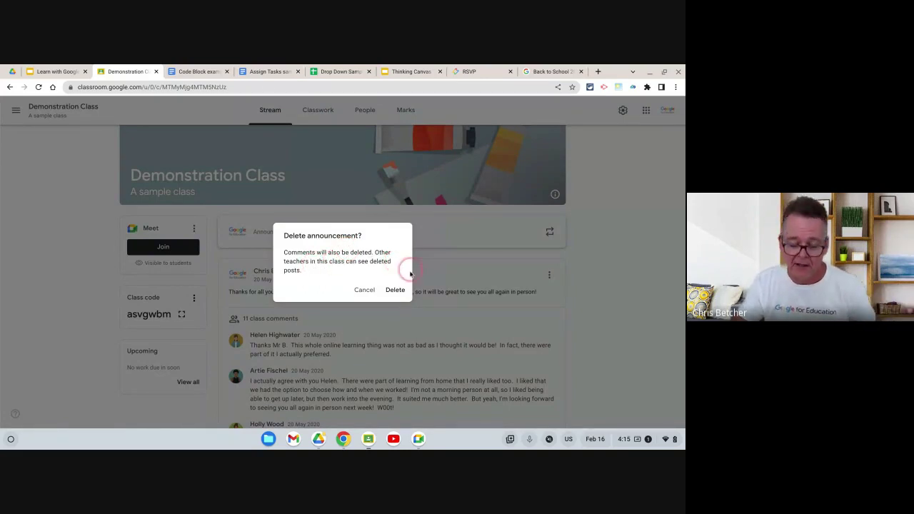
pyautogui.click(365, 290)
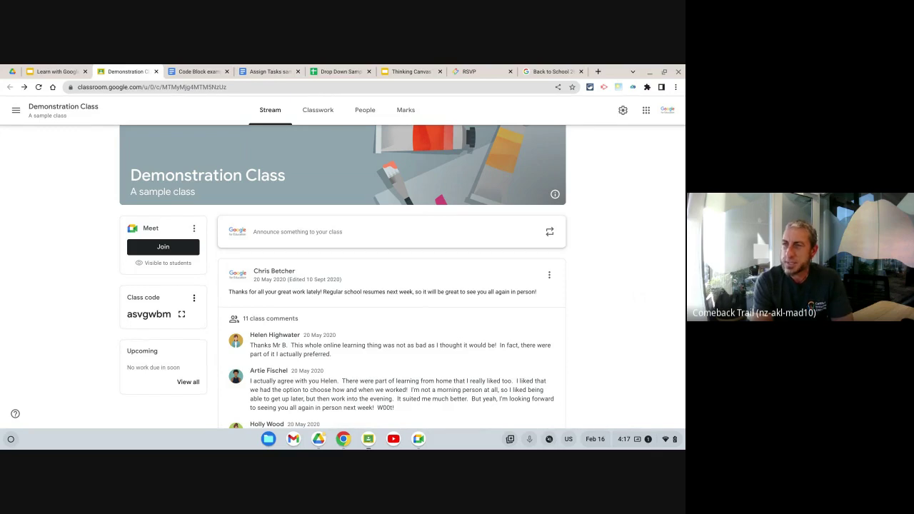
# - Review the announcement's class comments through to the most recent student replies and return to the start of the stream
pyautogui.scroll(-5, 614, 308)
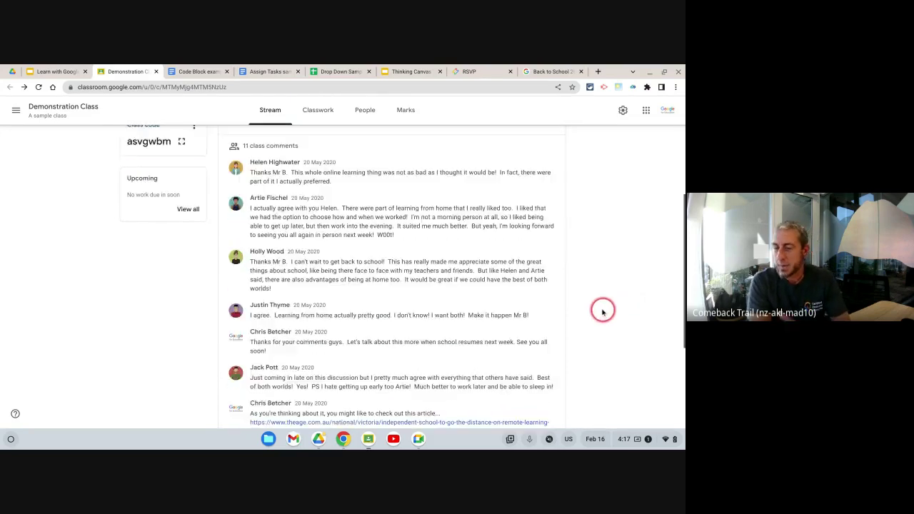
pyautogui.scroll(-1, 596, 310)
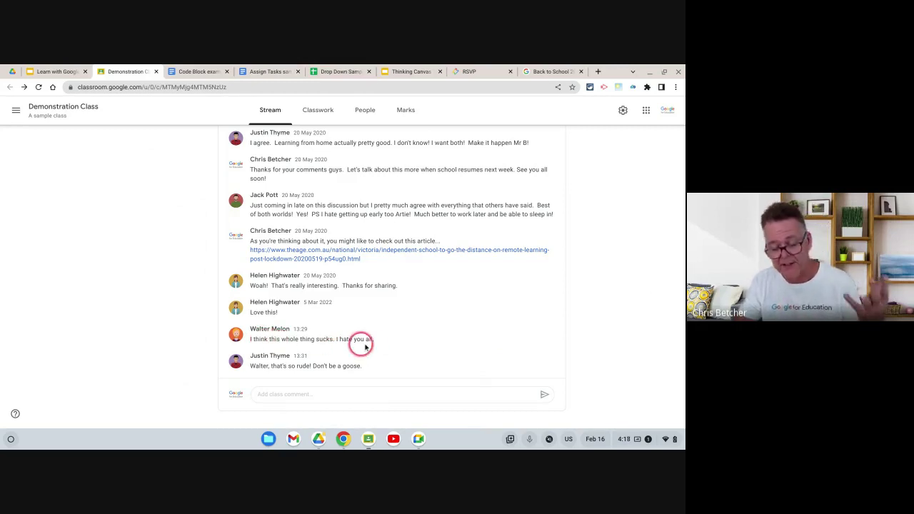
pyautogui.moveTo(398, 354)
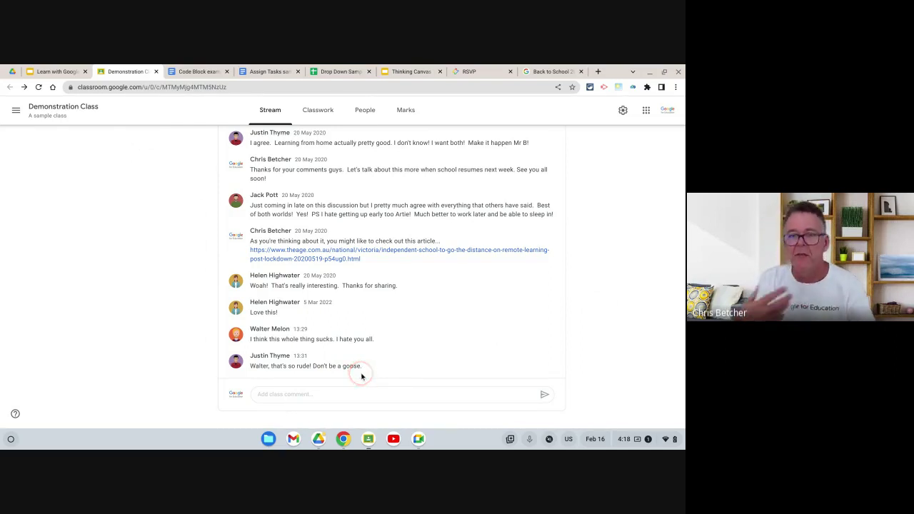
pyautogui.moveTo(355, 329)
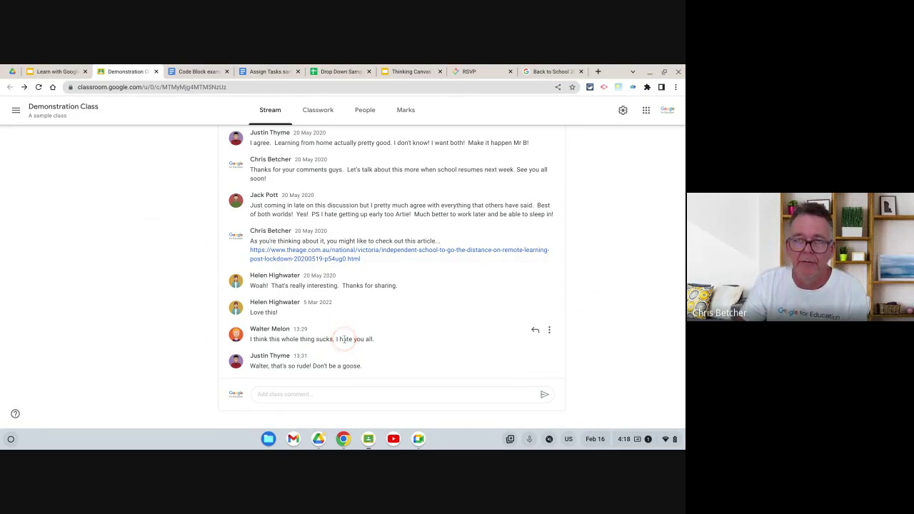
pyautogui.click(316, 231)
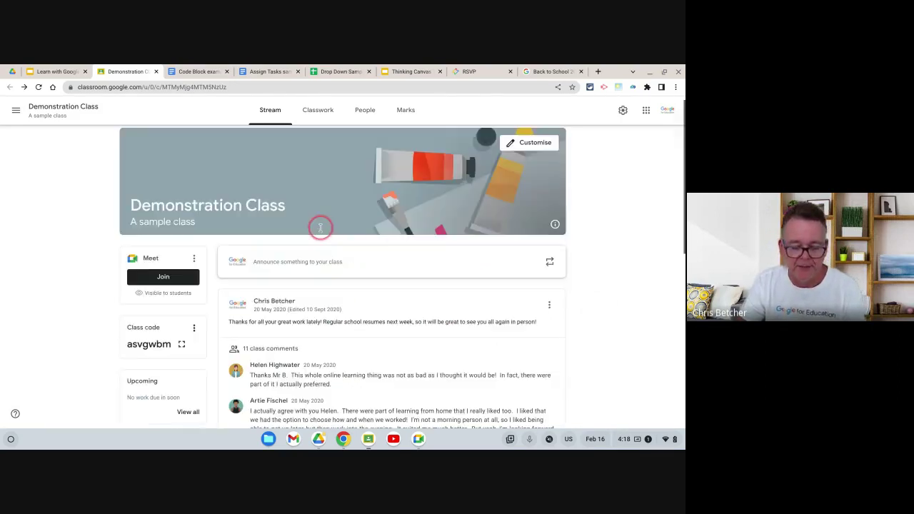
# - Check the Questions from the classroom slide in the presentation and return to the Demonstration Class announcement in Google Classroom
pyautogui.click(64, 71)
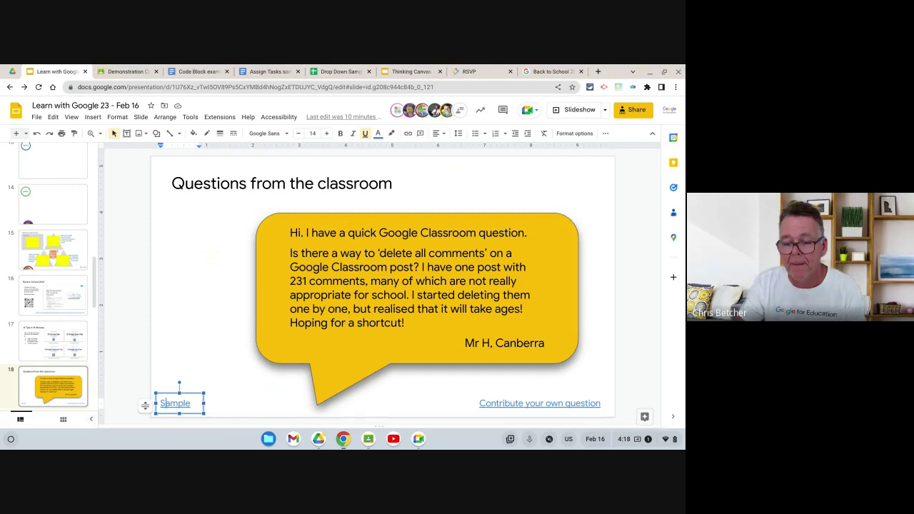
pyautogui.click(125, 71)
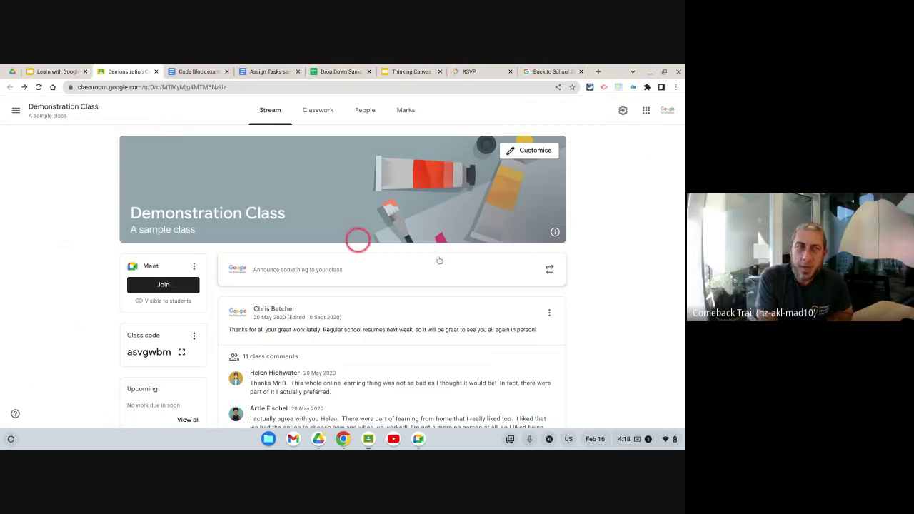
pyautogui.scroll(-3, 561, 240)
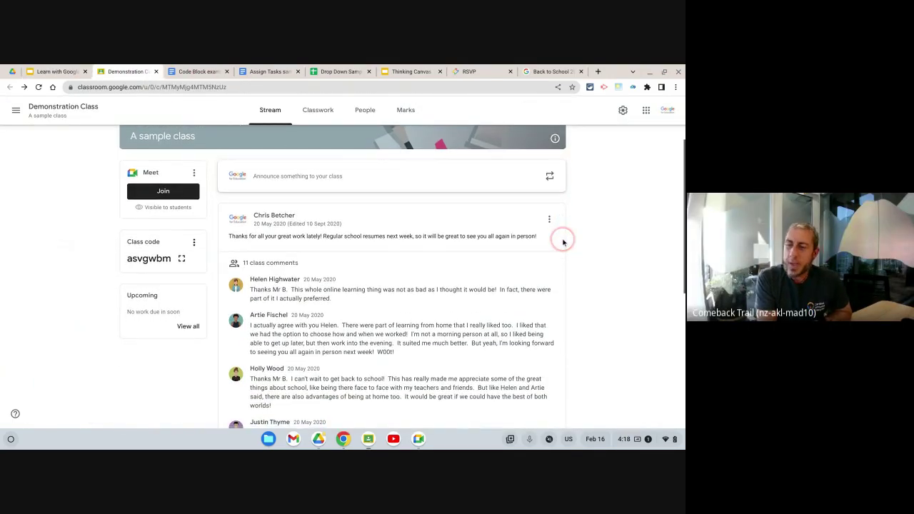
pyautogui.scroll(-1, 562, 243)
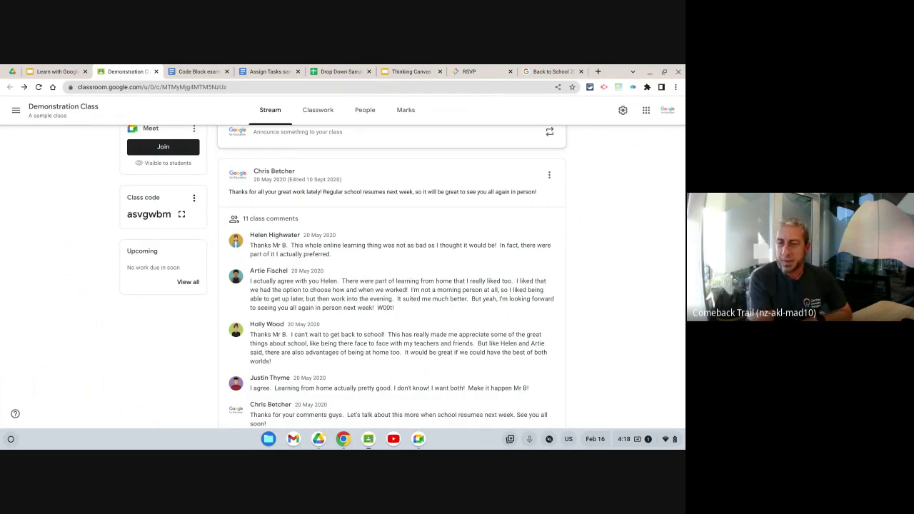
pyautogui.scroll(-1, 591, 240)
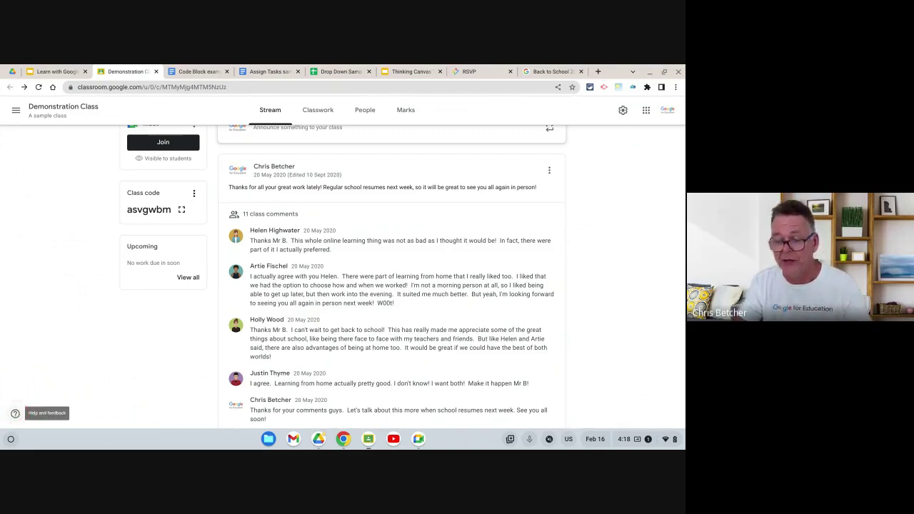
# - Show Classroom's report issue or request feature option with its Suggest an idea choice, and close the feedback form
pyautogui.click(16, 413)
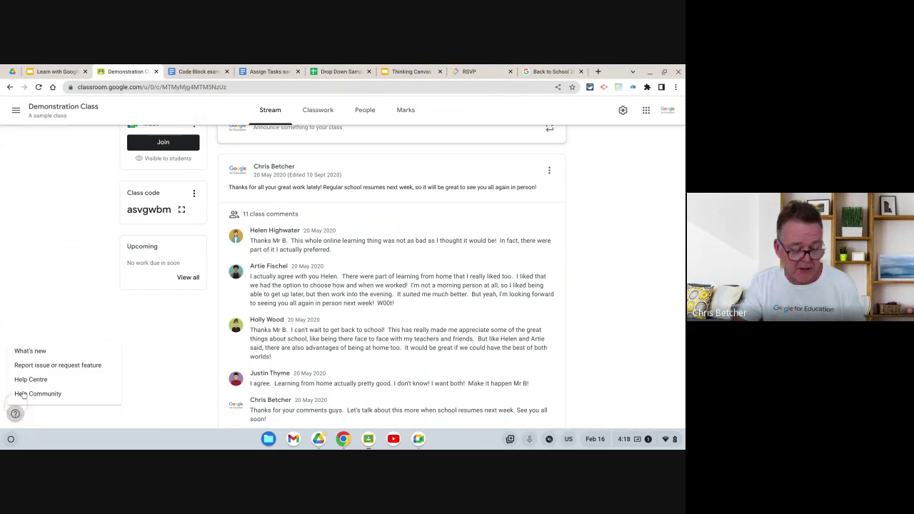
pyautogui.click(55, 366)
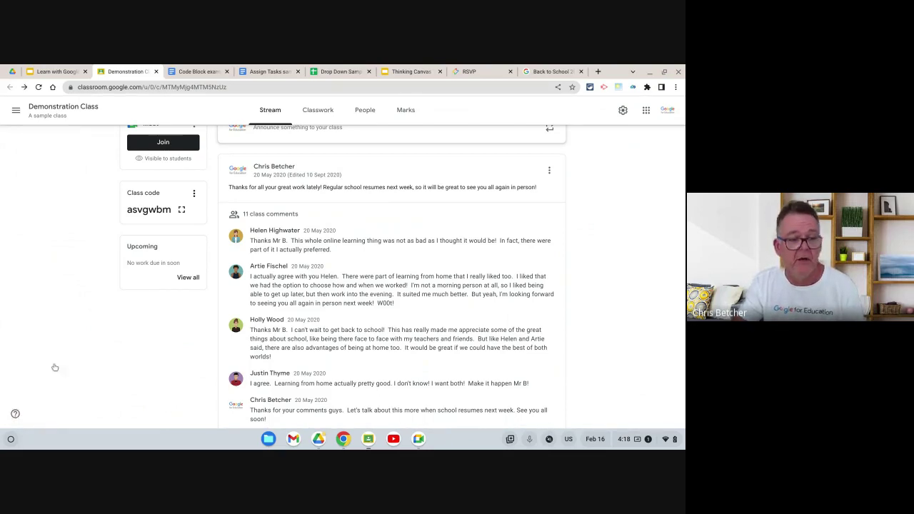
pyautogui.click(84, 361)
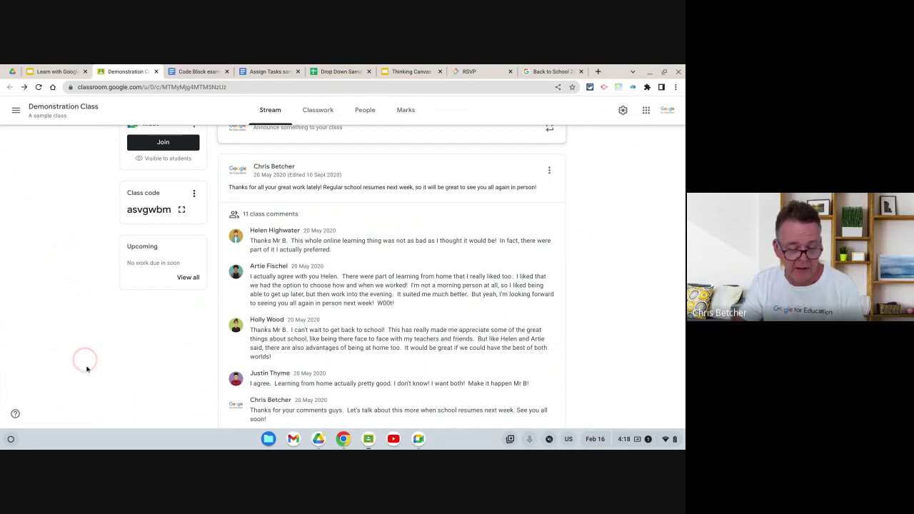
pyautogui.click(17, 414)
pyautogui.click(542, 254)
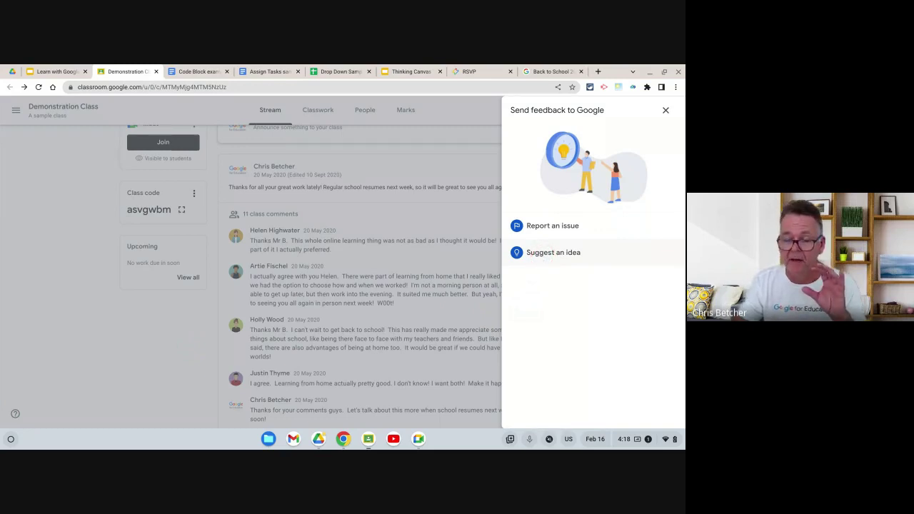
pyautogui.click(664, 111)
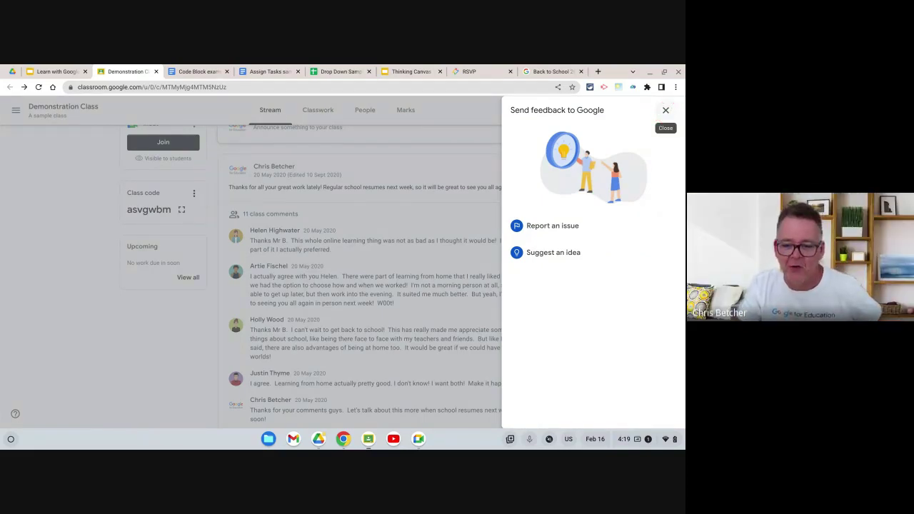
pyautogui.click(665, 110)
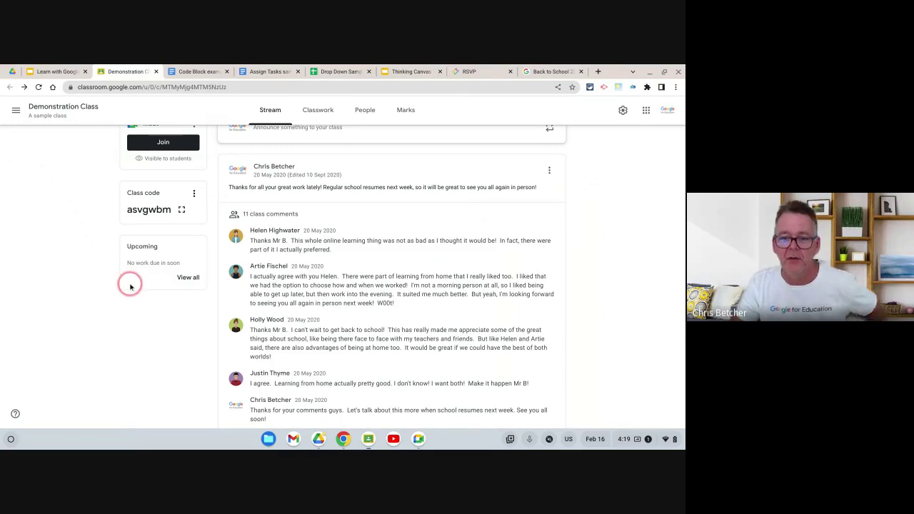
# - Return to the Questions from the classroom slide in Google Slides and bring up the "Contribute your own question" link
pyautogui.scroll(-3, 129, 307)
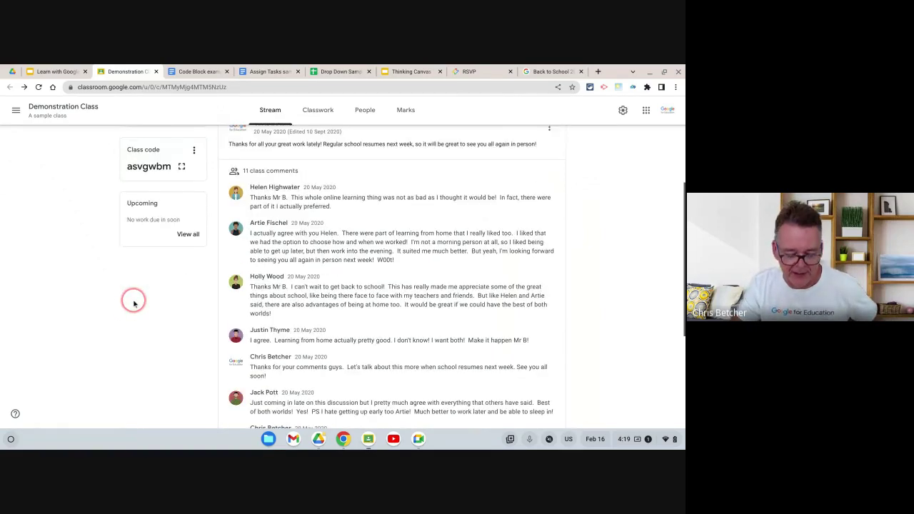
pyautogui.scroll(10, 139, 278)
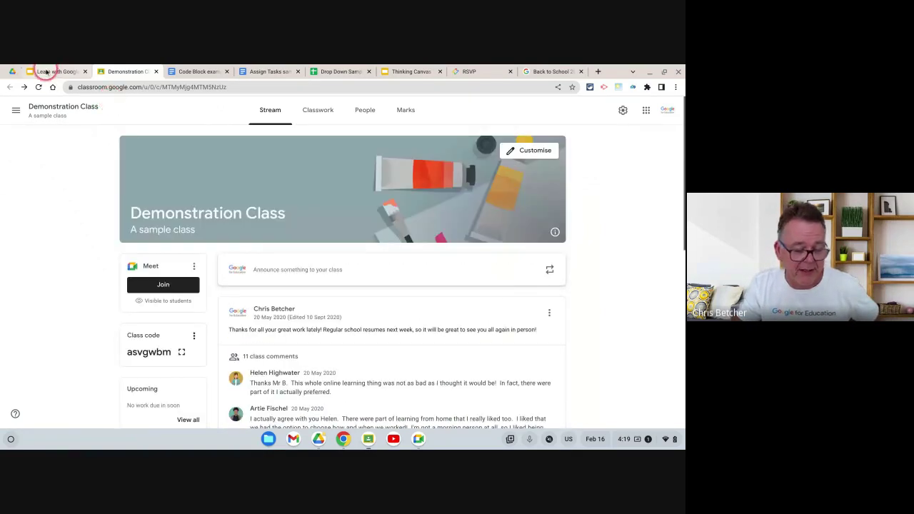
pyautogui.click(47, 71)
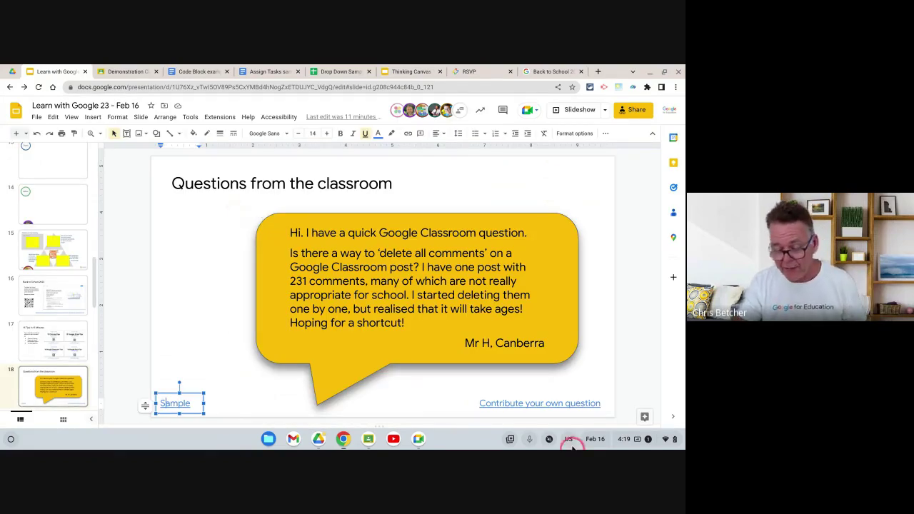
pyautogui.click(554, 405)
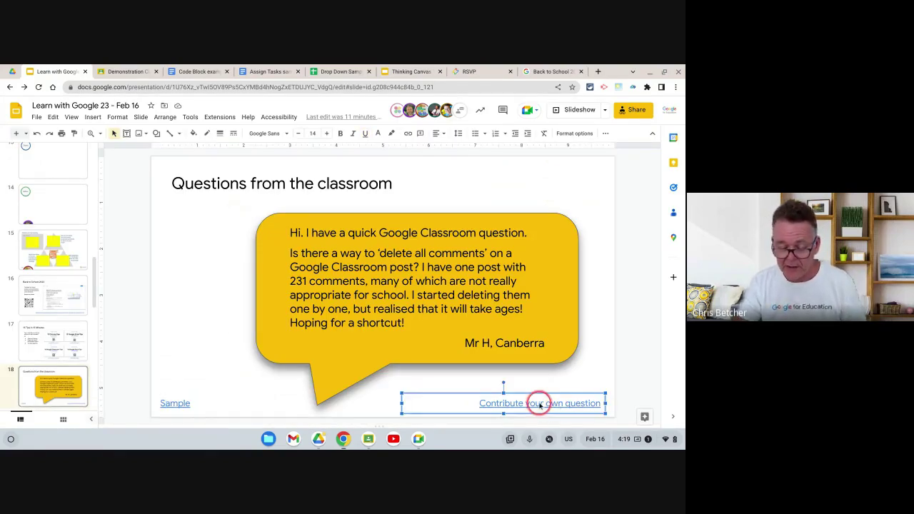
pyautogui.click(540, 405)
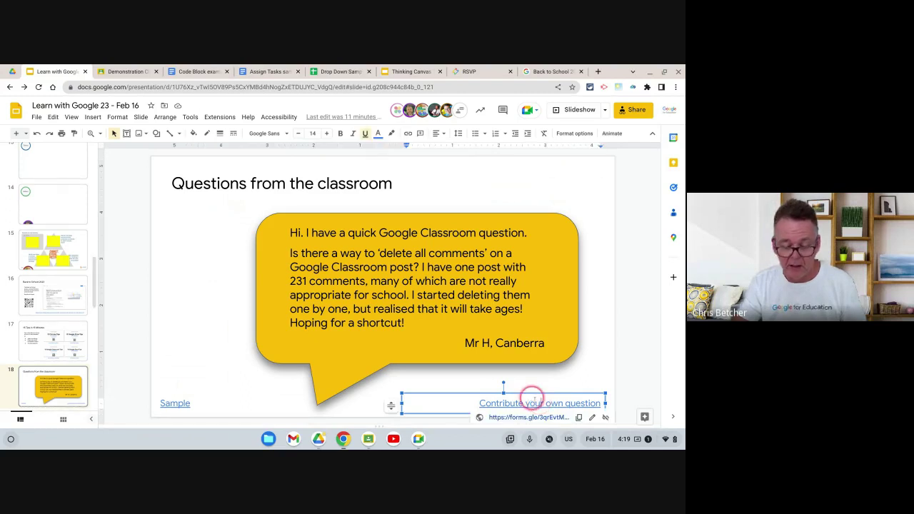